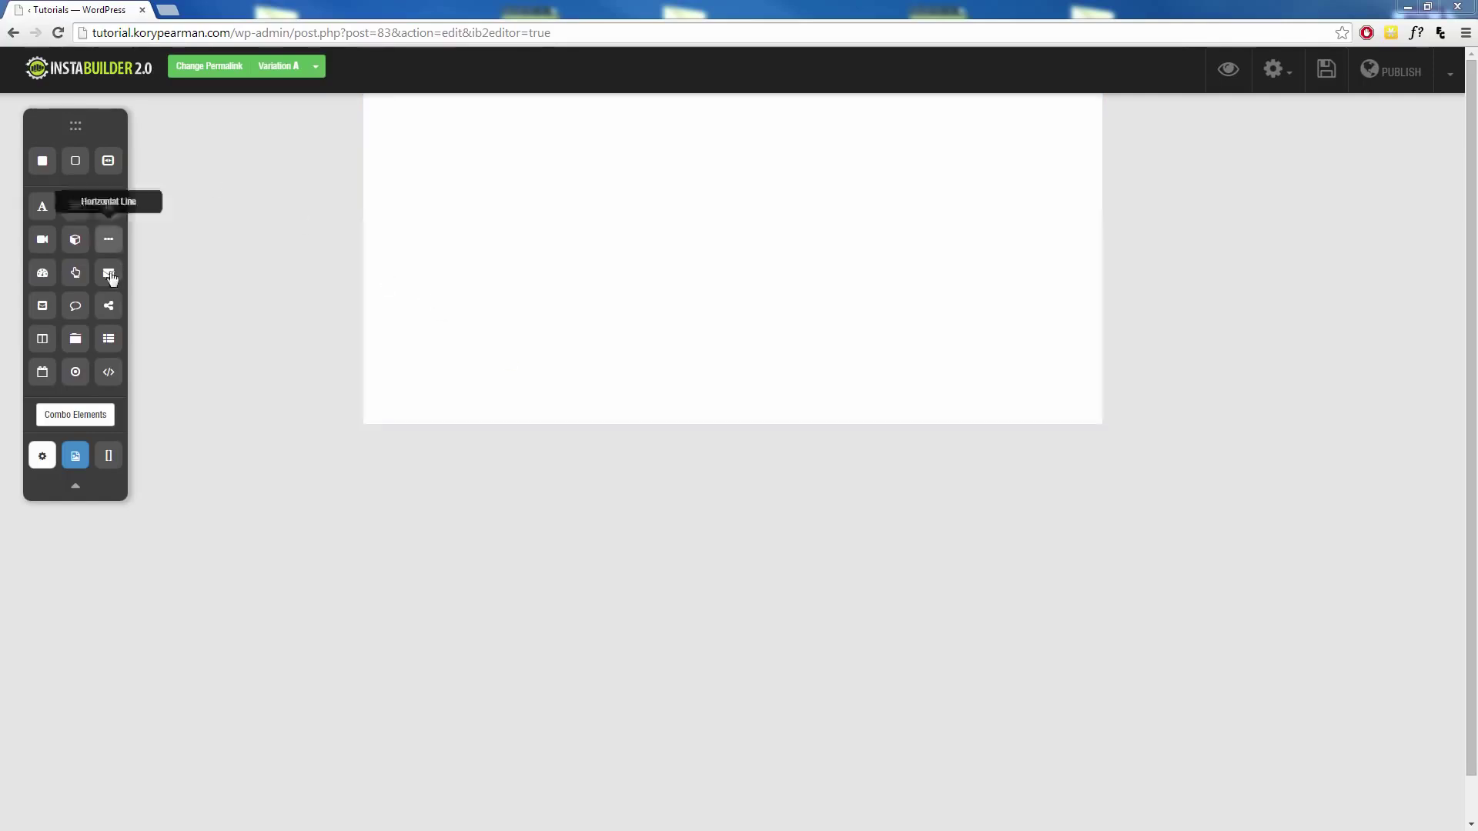
Step: Add a text element to the blank page section and open its content for editing
left_click_drag(74, 205, 419, 245)
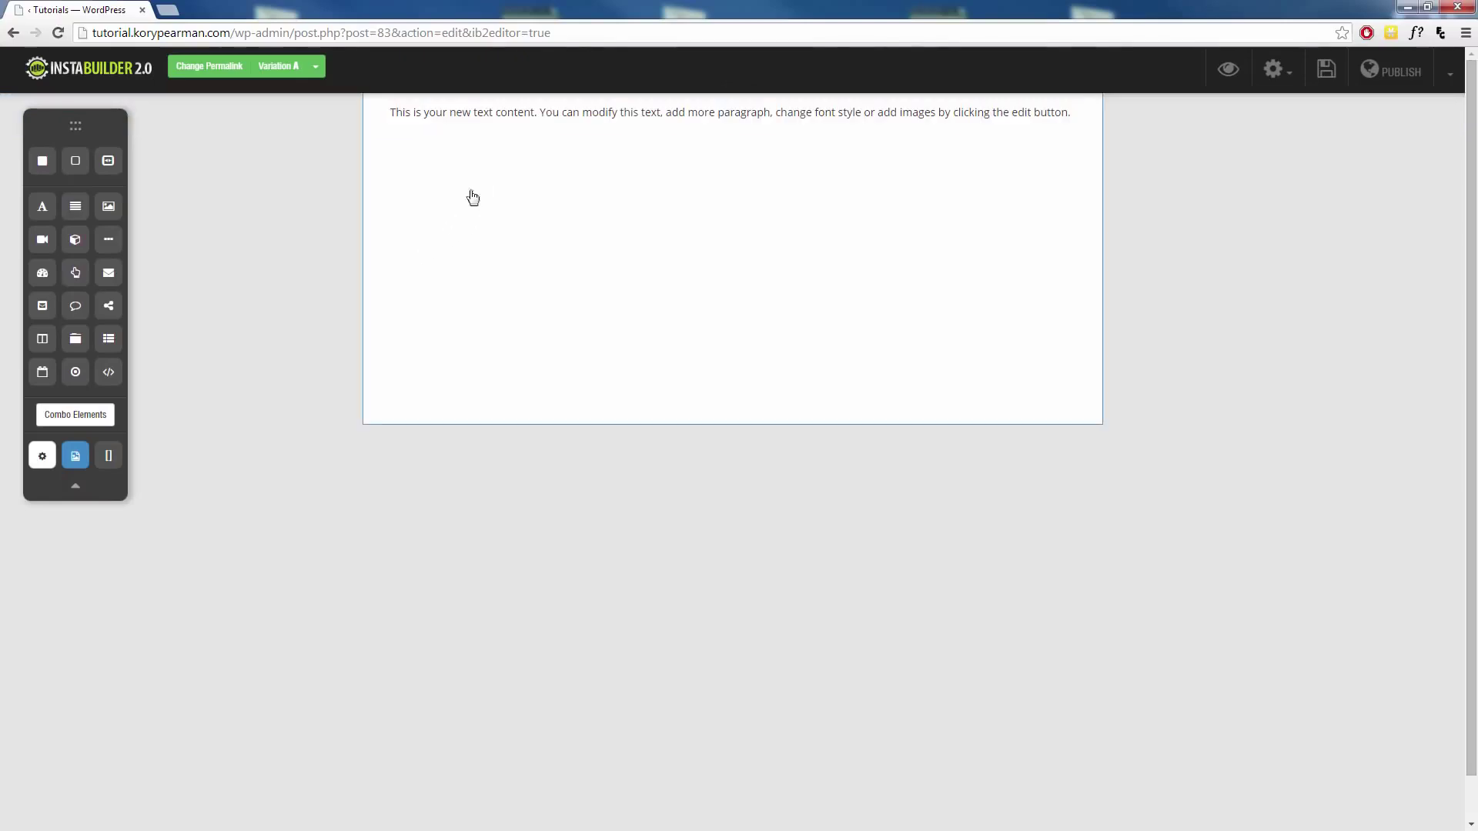
left_click(671, 112)
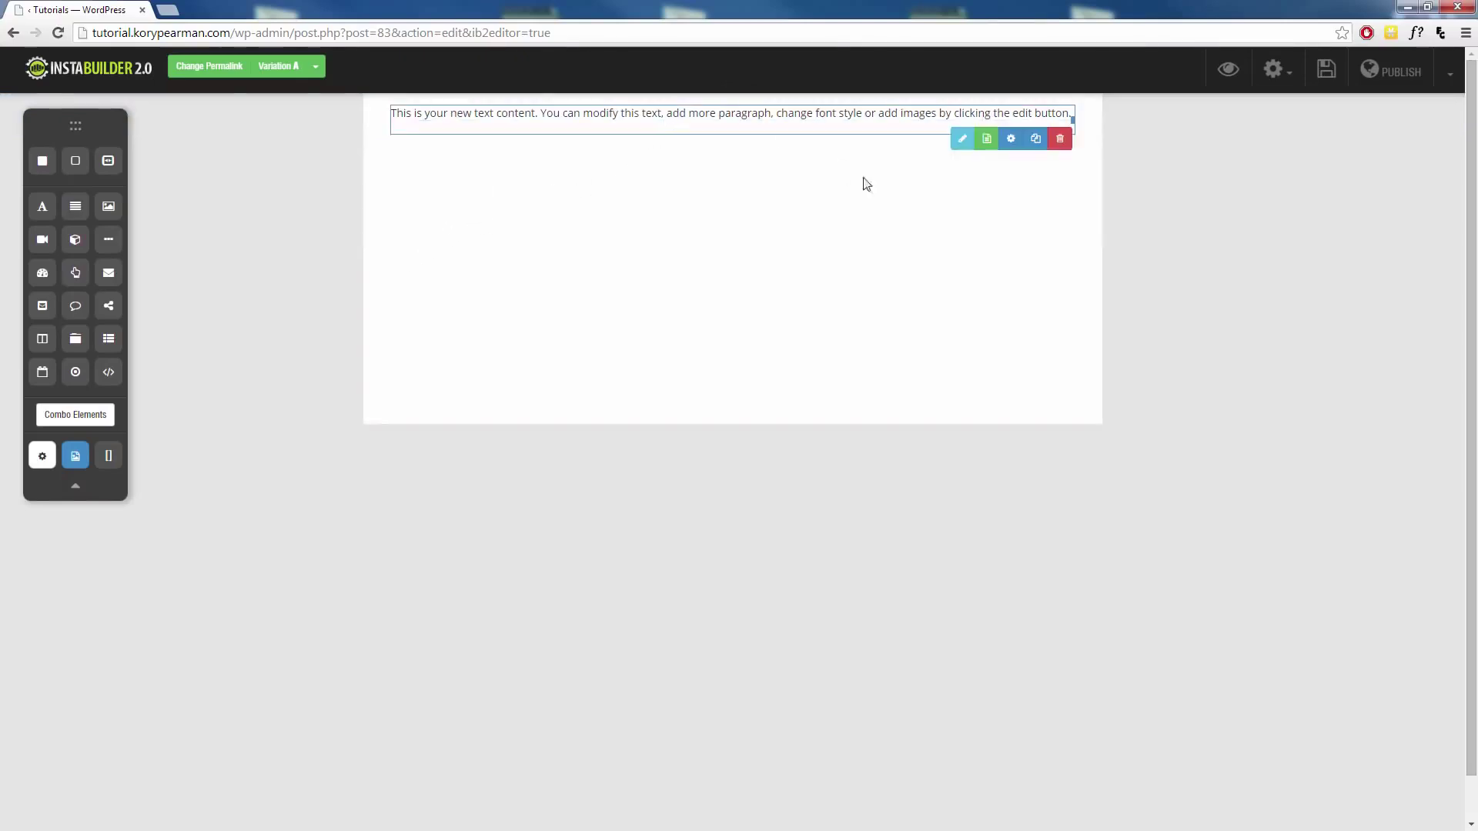
left_click(959, 143)
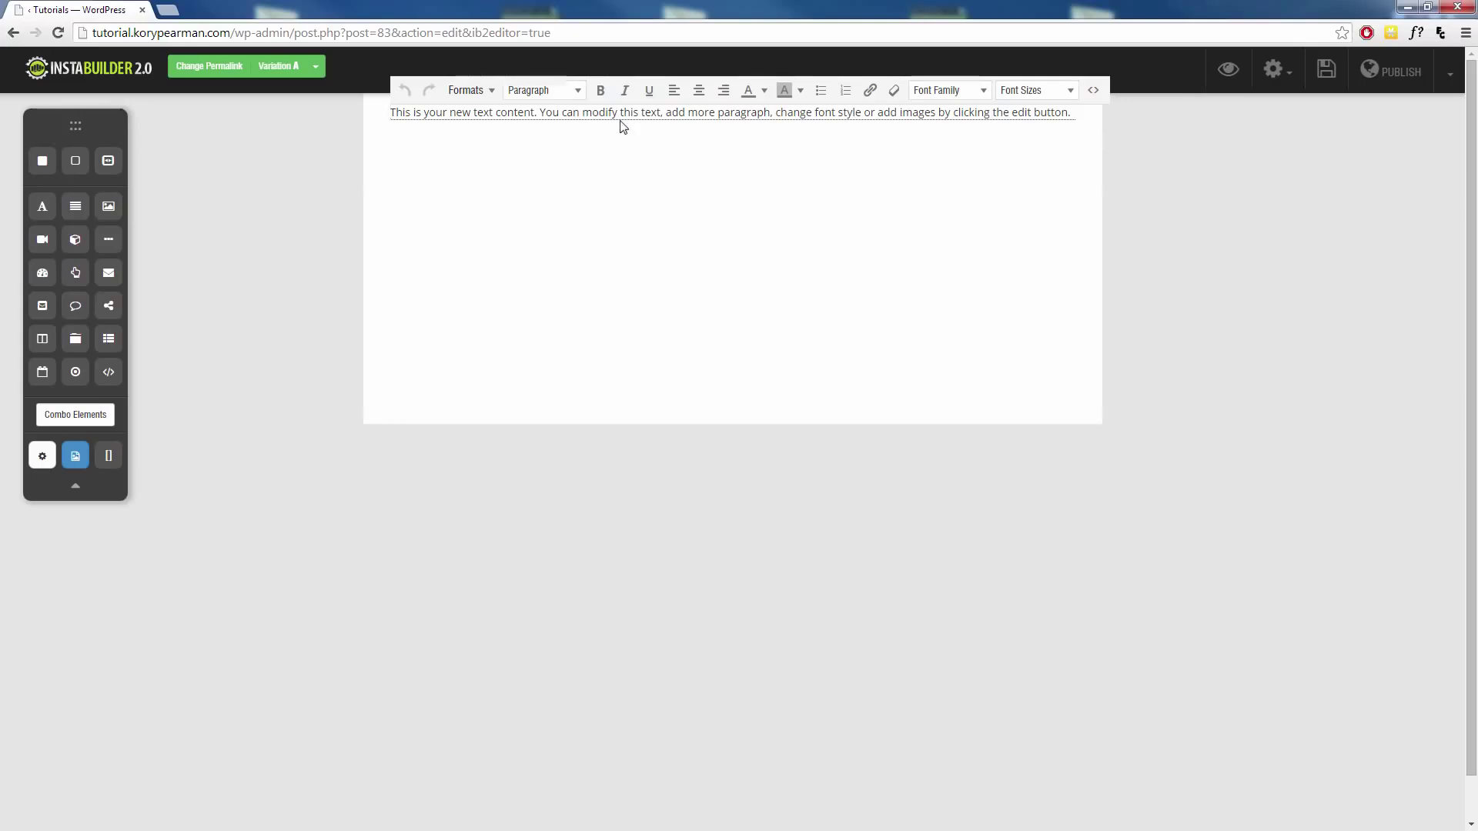
left_click(489, 92)
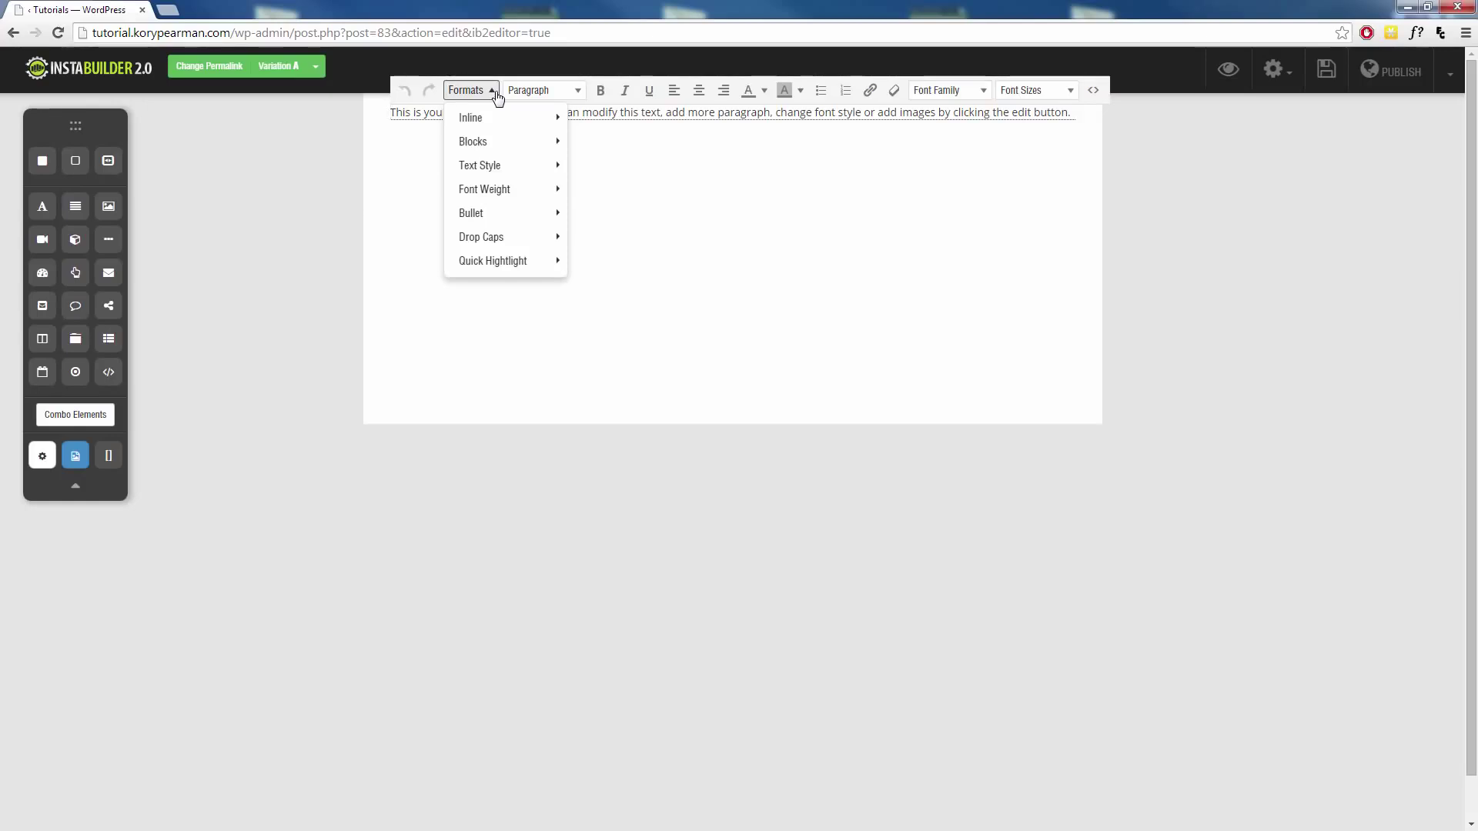
mouse_move(475, 114)
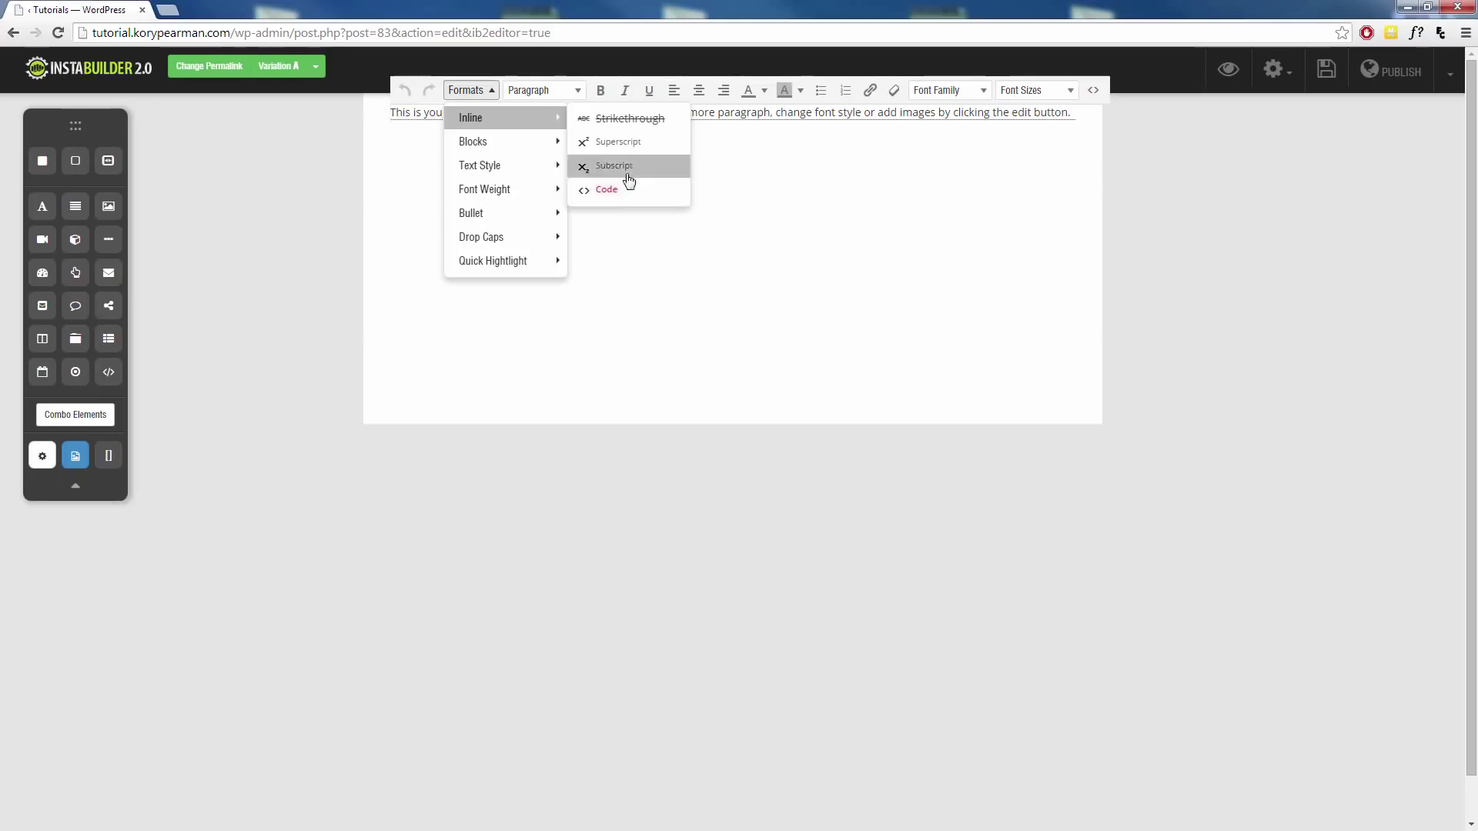
left_click(489, 92)
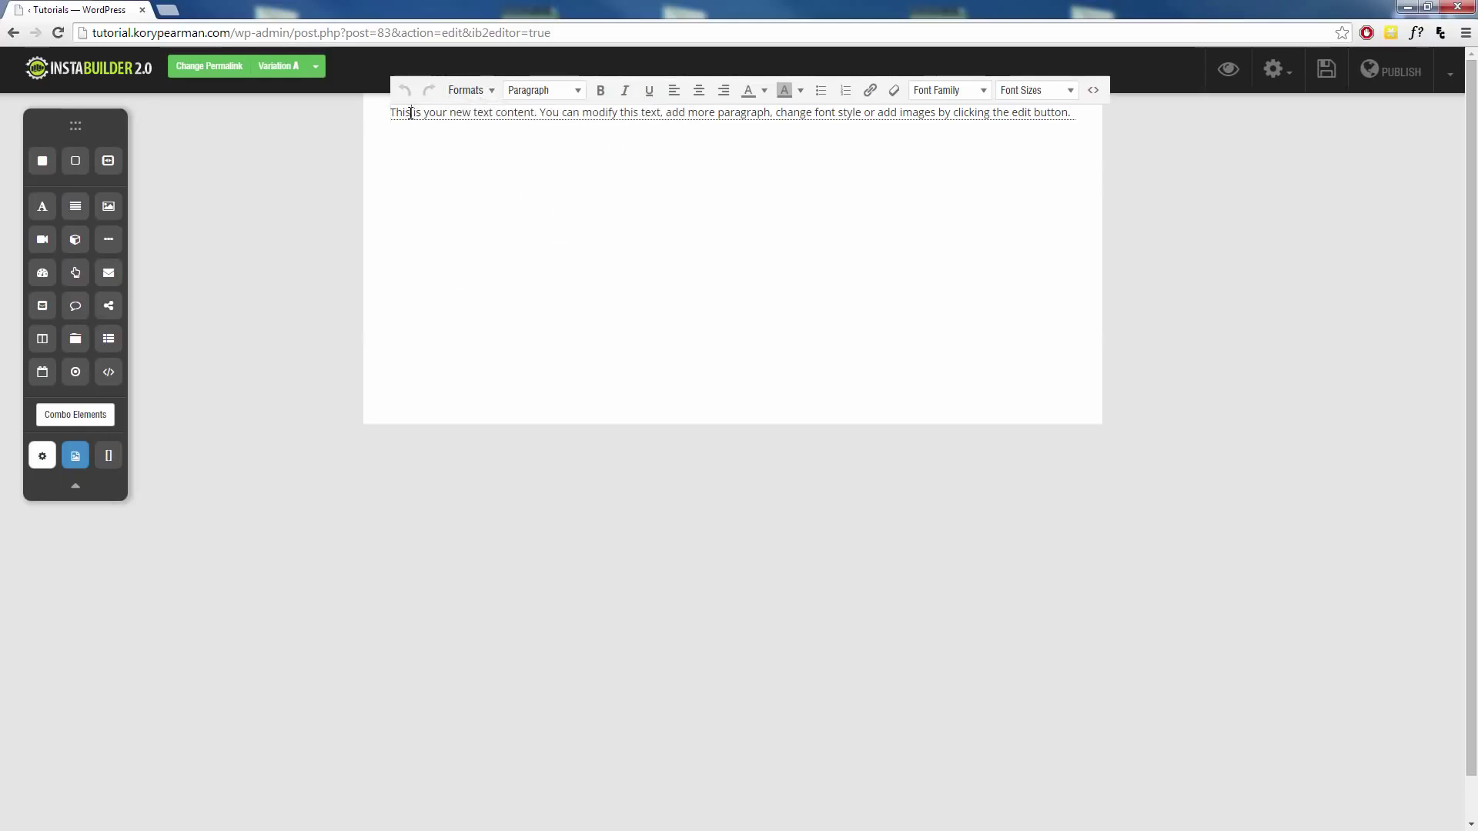
Step: Format the whole placeholder paragraph as Heading 3
left_click_drag(410, 113, 397, 116)
triple_click(417, 114)
left_click(543, 102)
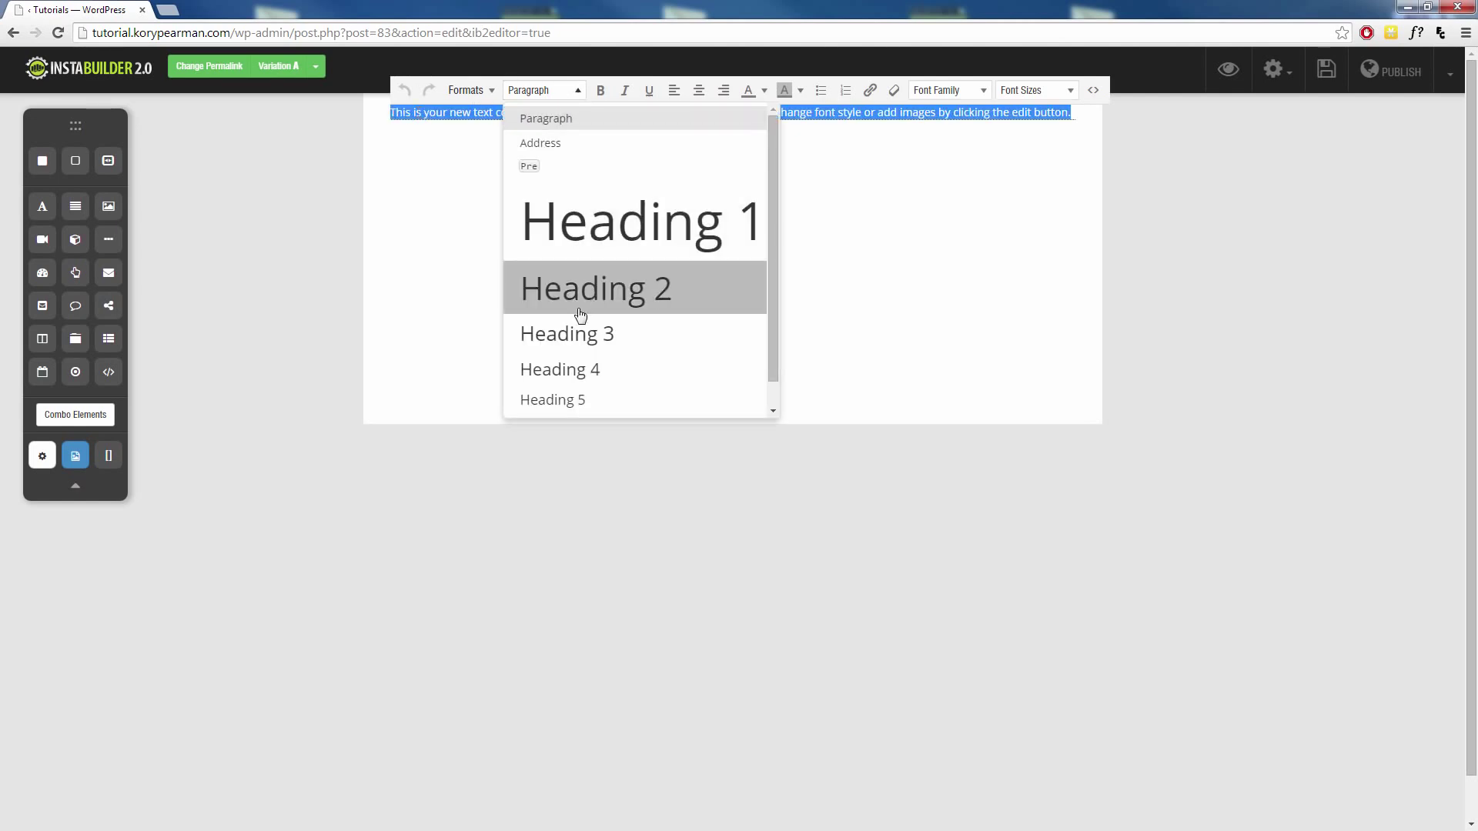
left_click(573, 336)
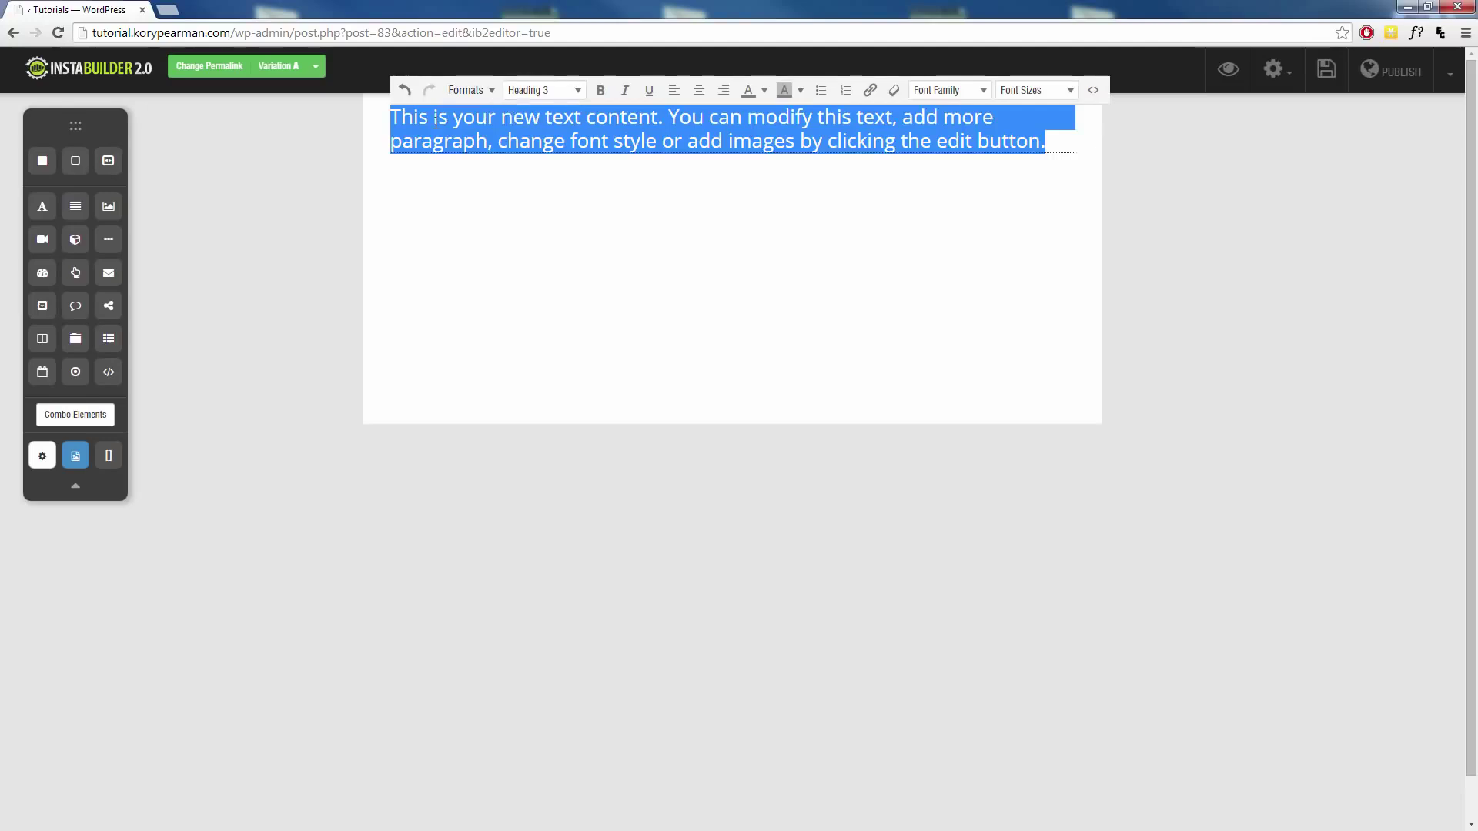
Step: Apply Strikethrough to the first word "This" of the heading text
left_click(434, 120)
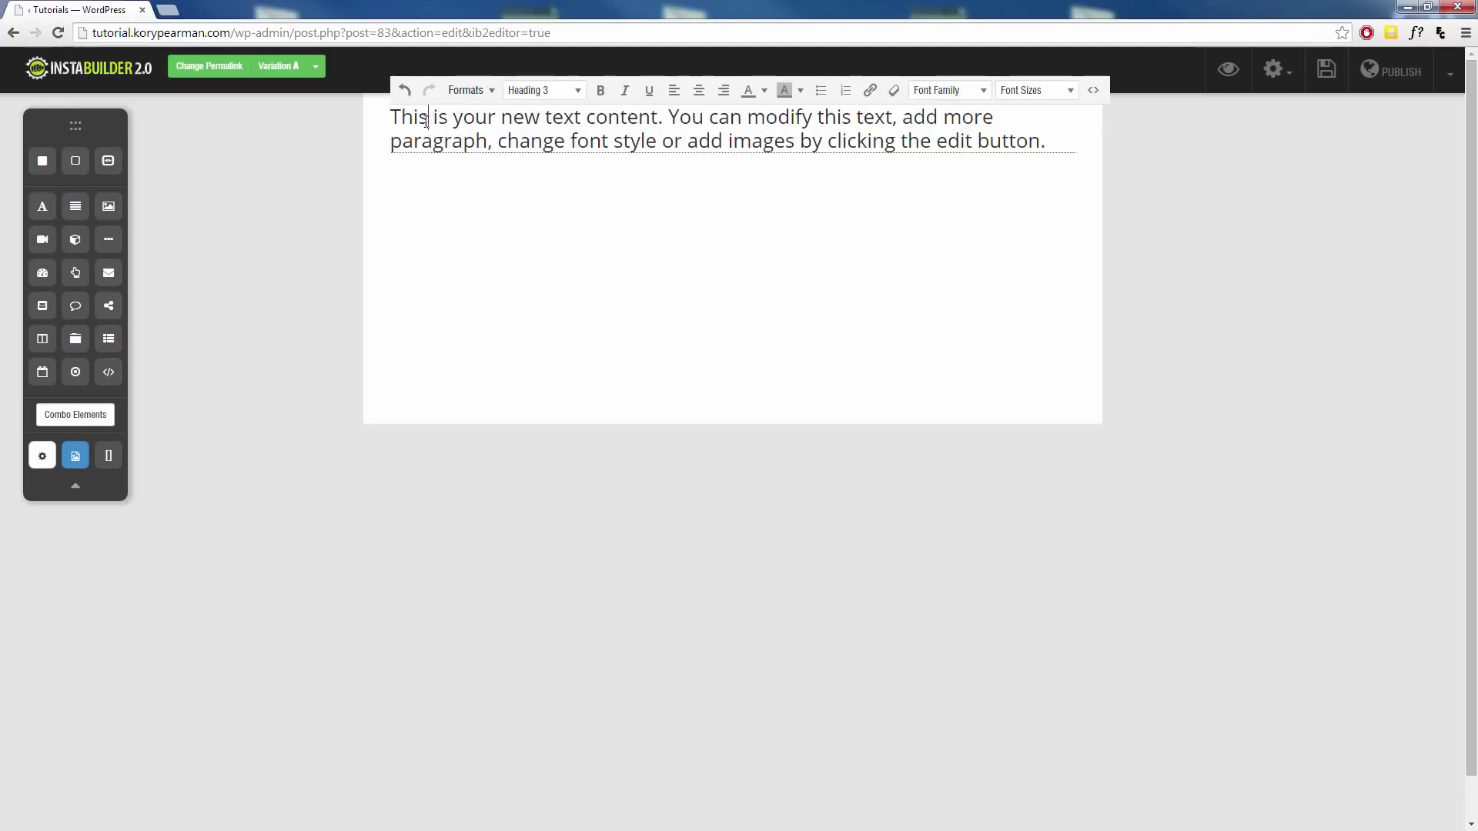
left_click_drag(427, 120, 391, 120)
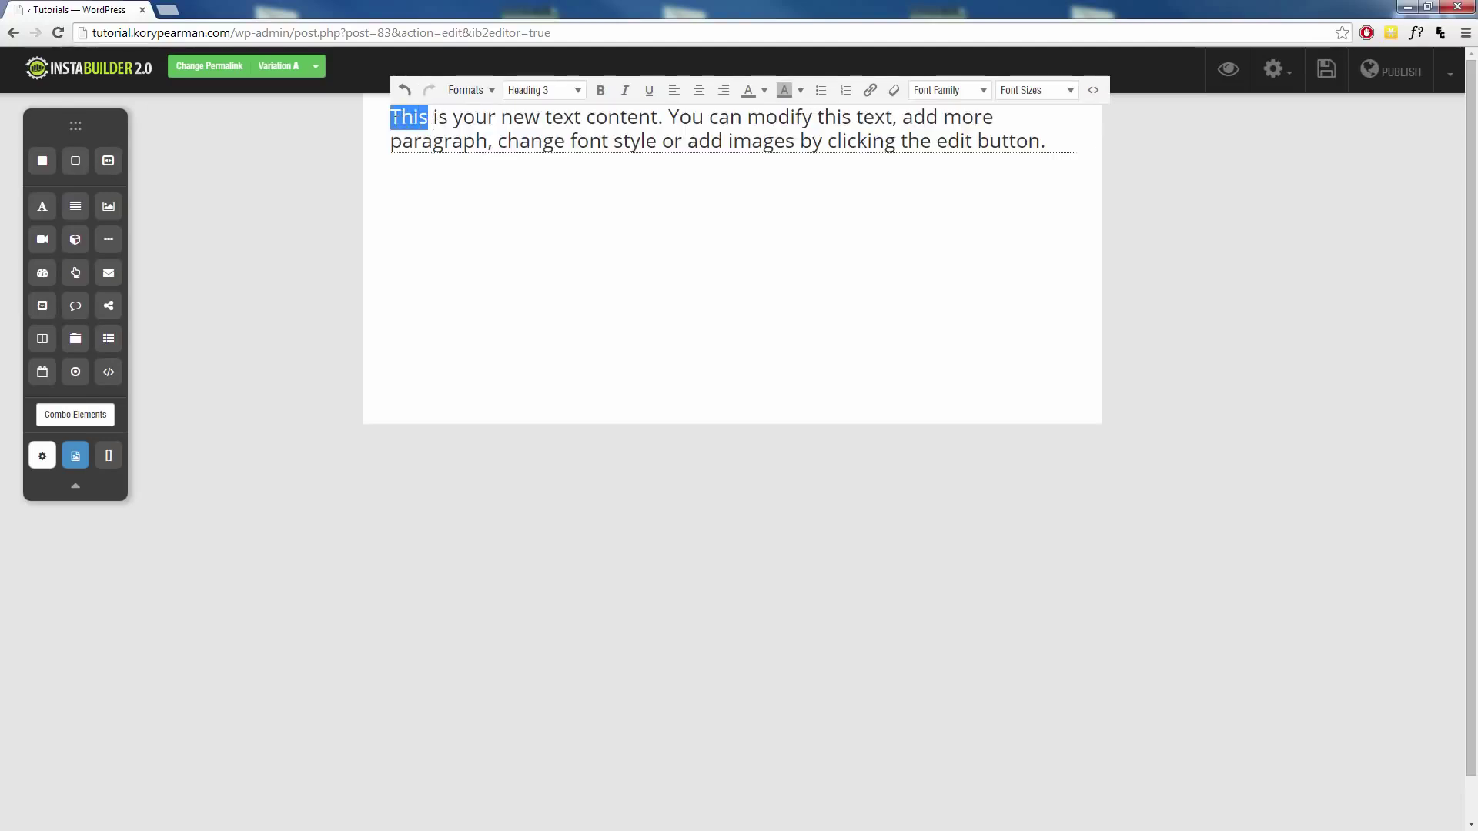
left_click(471, 96)
mouse_move(494, 121)
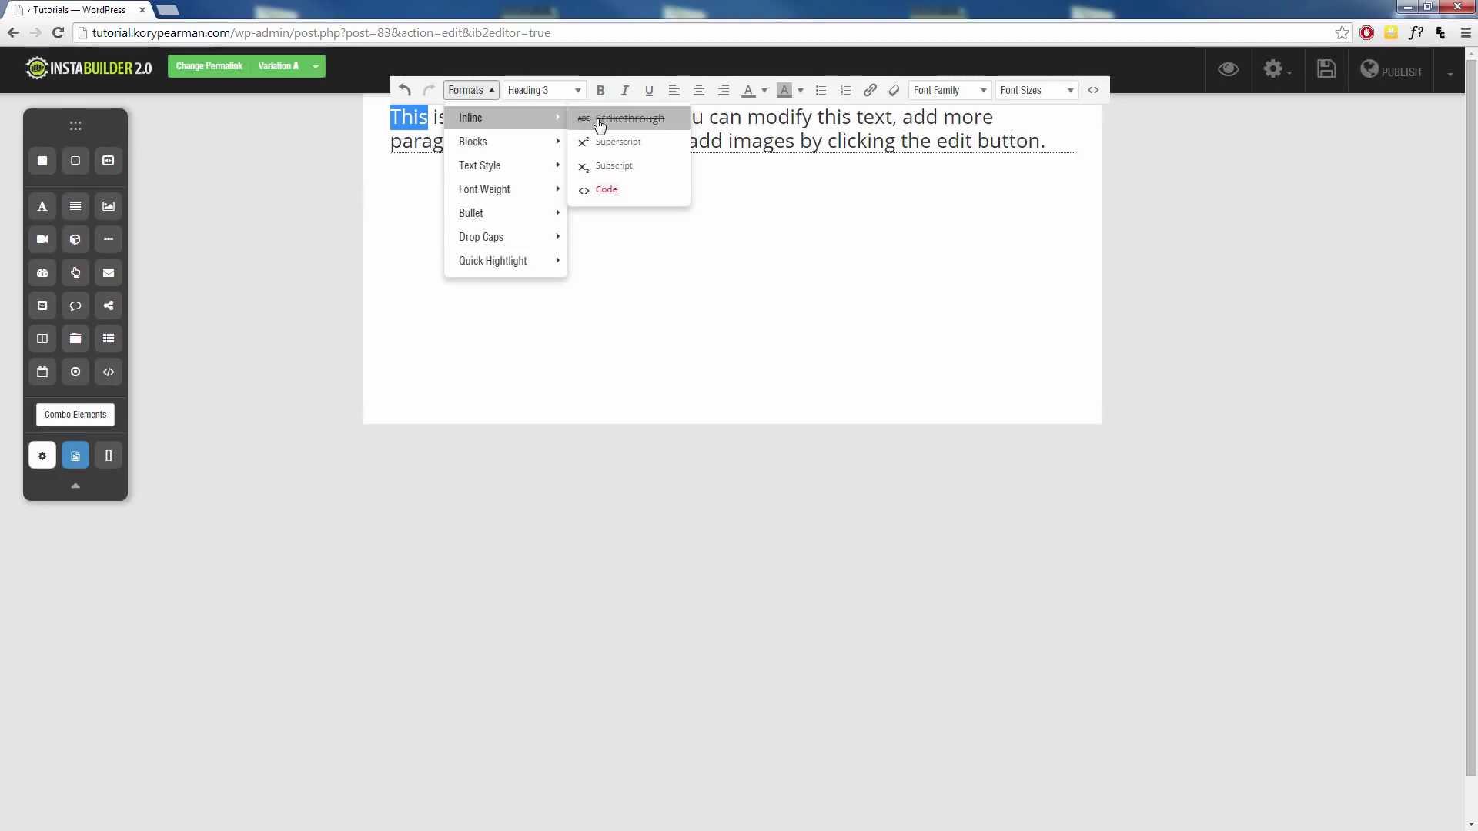
left_click(600, 121)
left_click(512, 120)
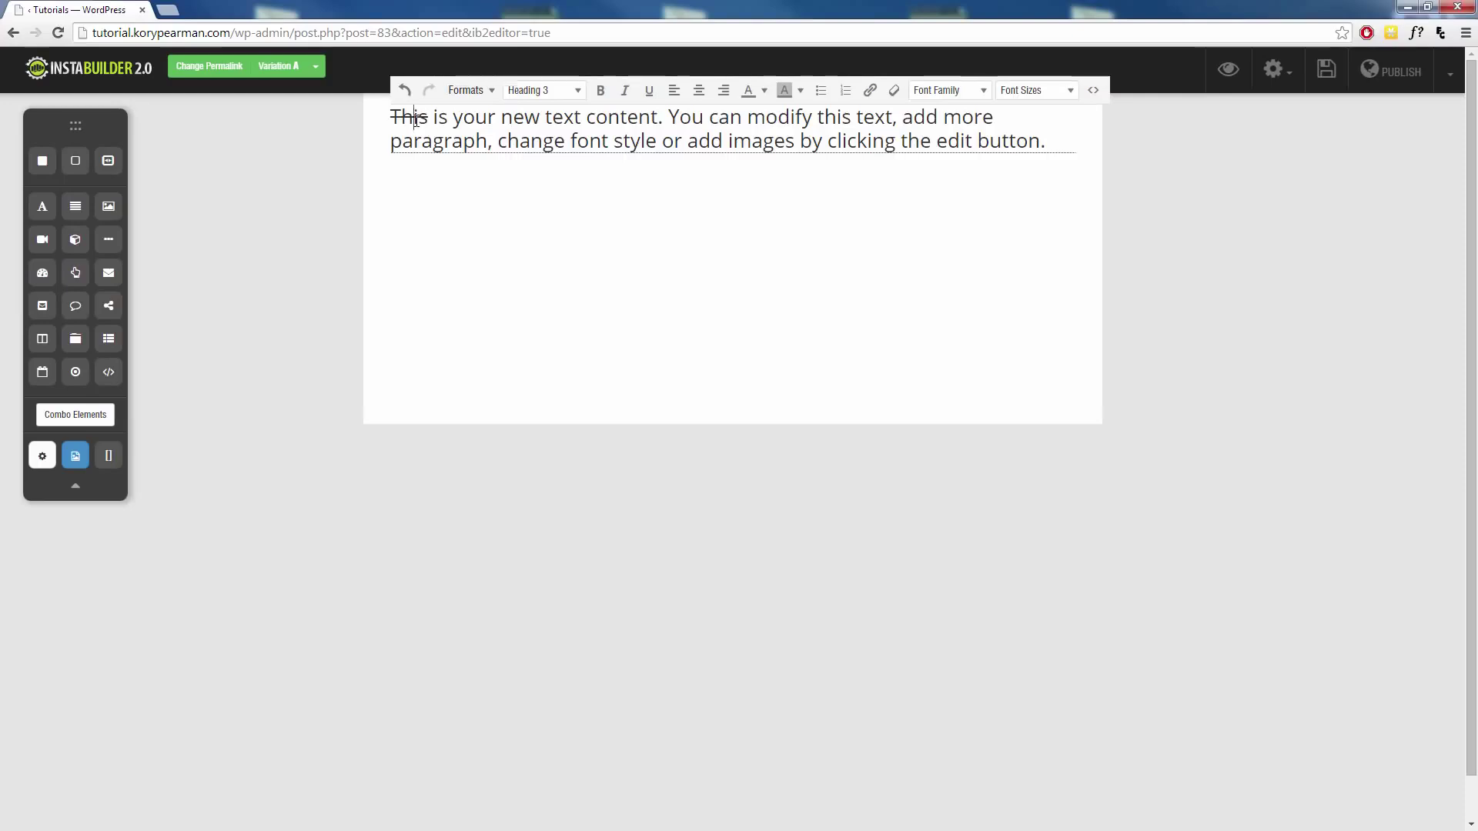
Step: Remove the strikethrough from the first word "This"
double_click(414, 120)
left_click(483, 93)
mouse_move(500, 117)
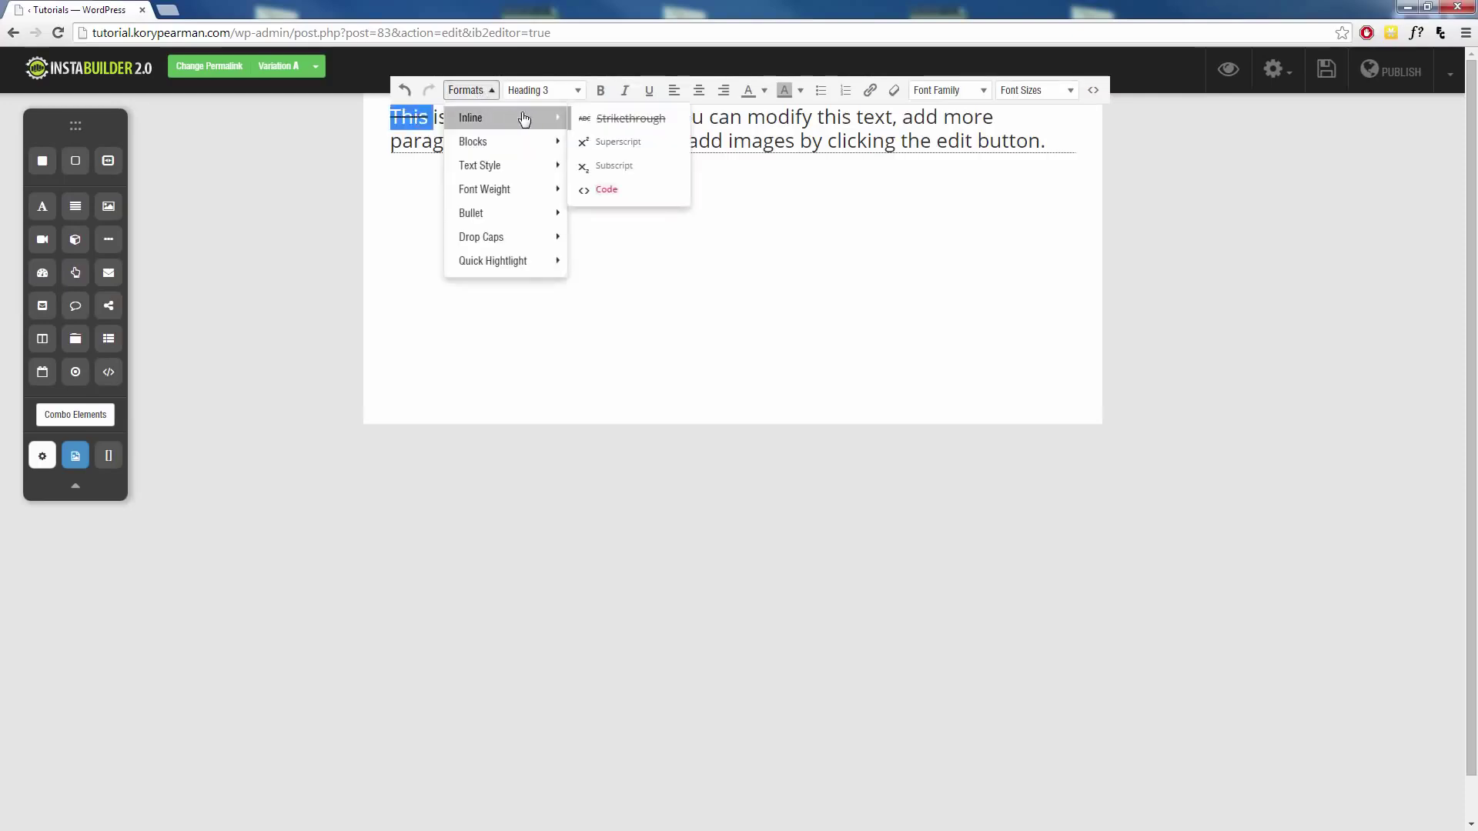
left_click(595, 123)
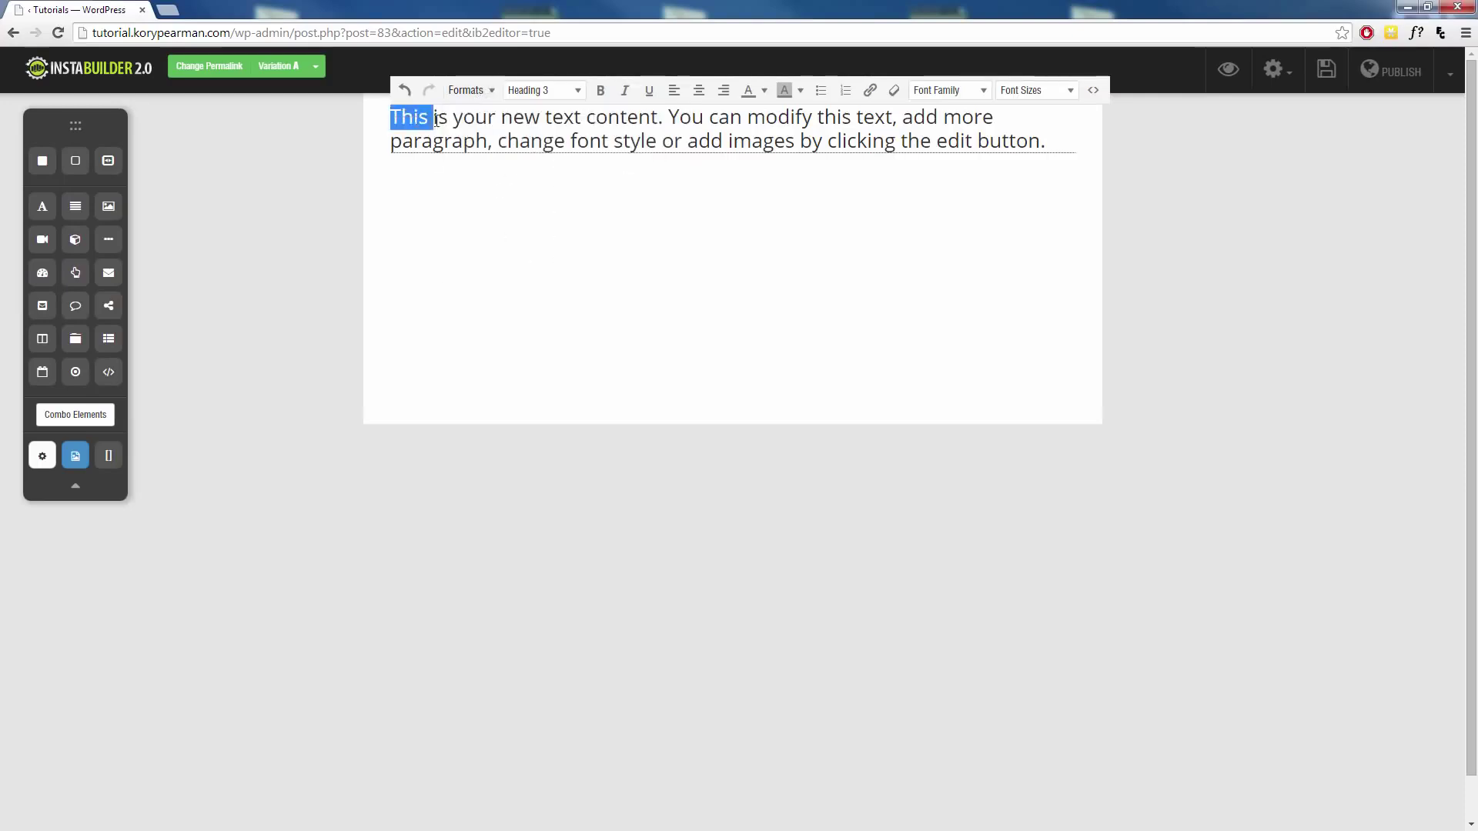
Step: Format the first word "This" as Superscript
left_click(466, 92)
mouse_move(495, 119)
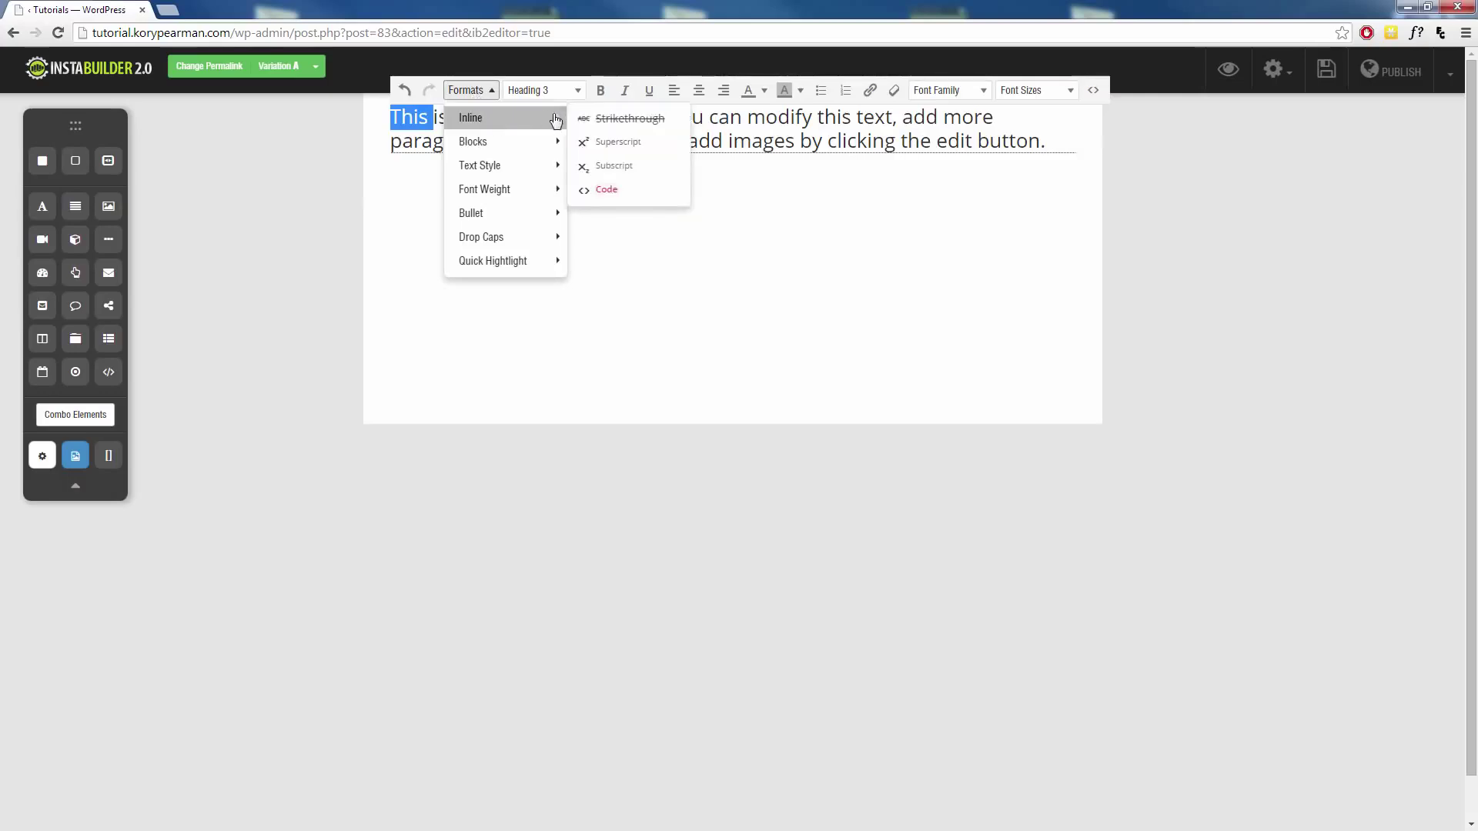
left_click(633, 141)
left_click(445, 194)
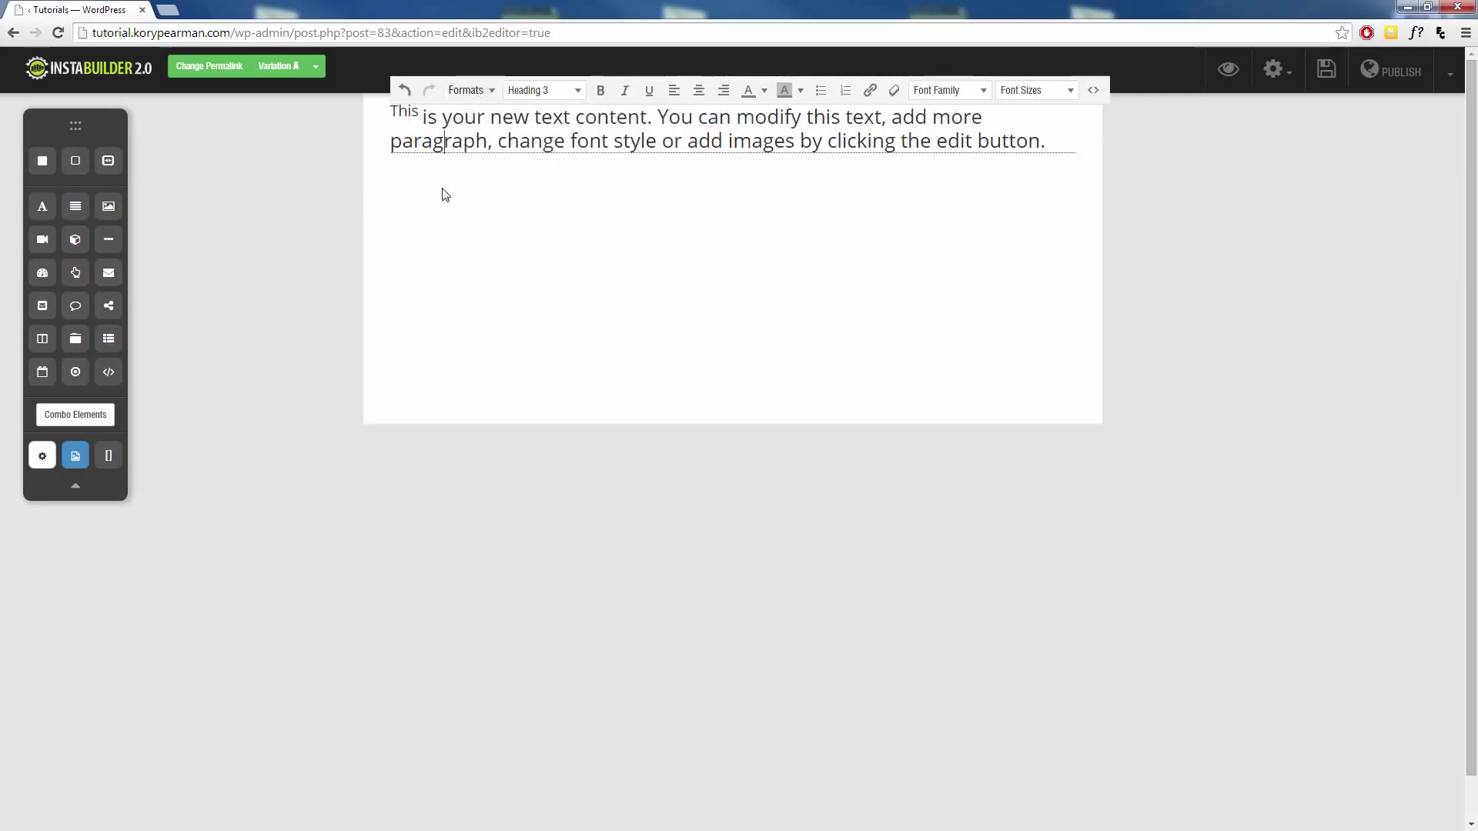
Step: Remove the superscript from the first word "This" and apply the inline Code format to it
double_click(403, 112)
left_click(466, 90)
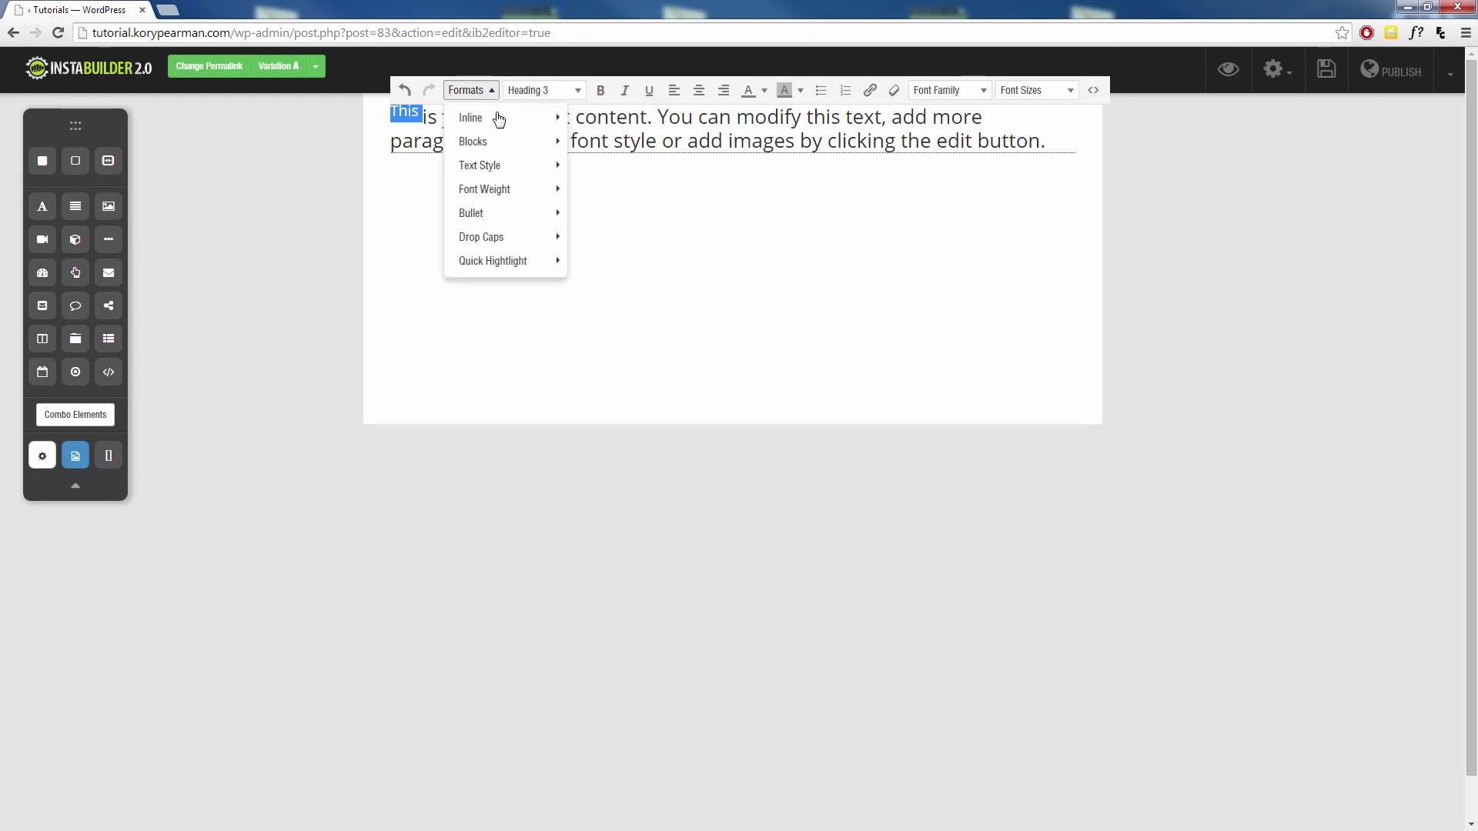
mouse_move(493, 118)
left_click(609, 138)
left_click(466, 90)
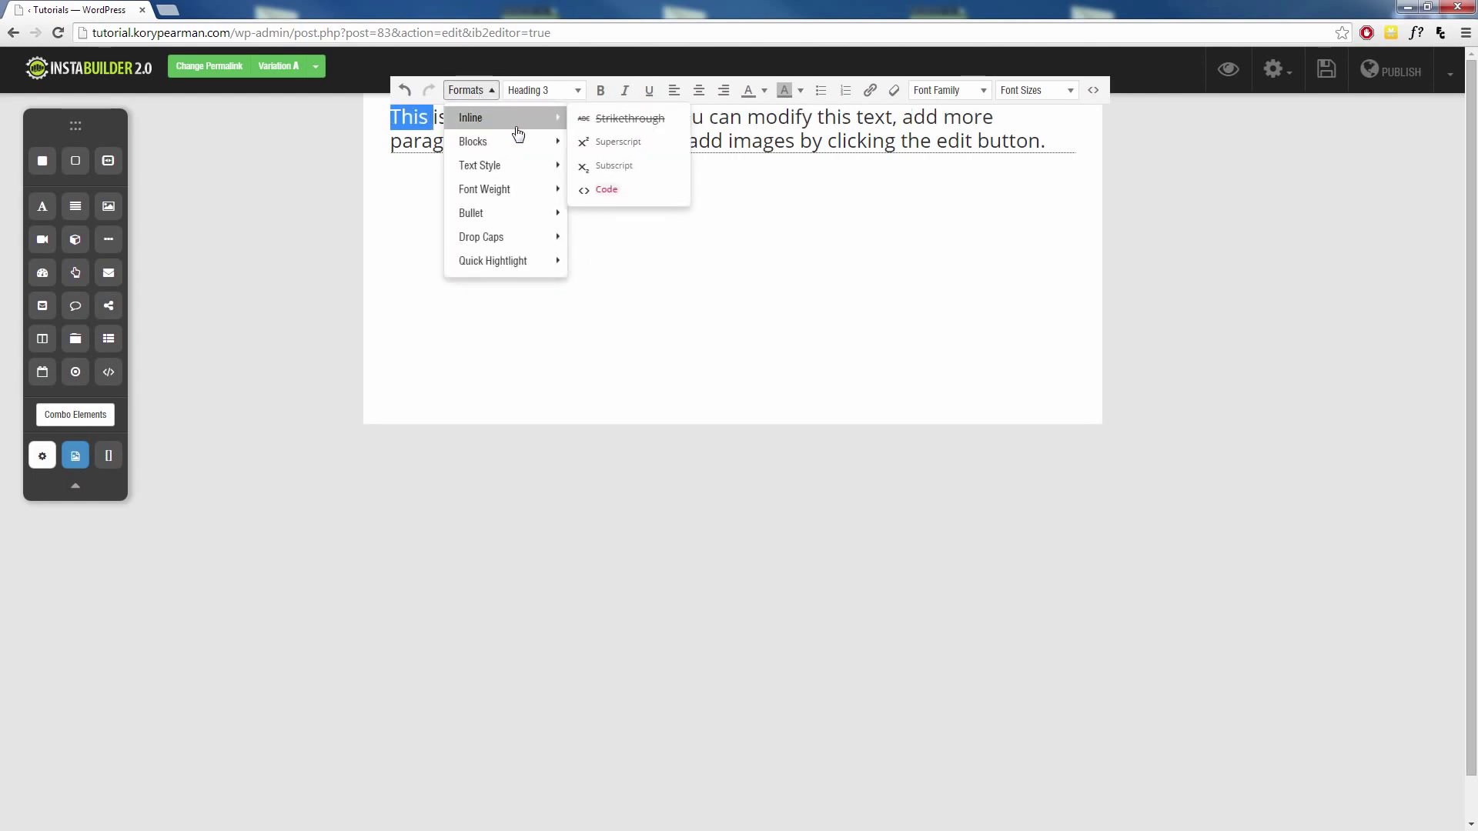
left_click(622, 196)
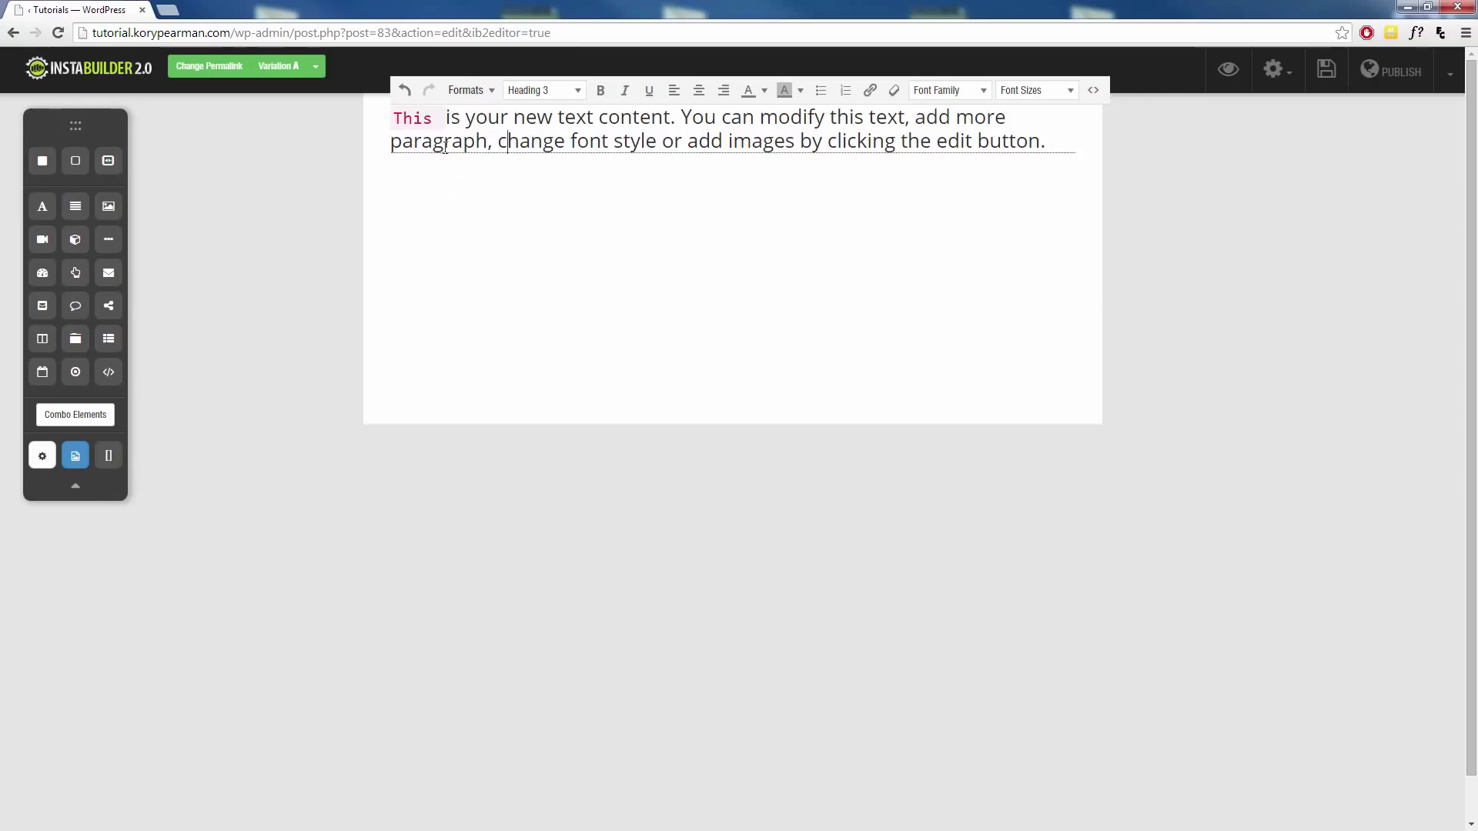
Step: Remove the inline Code format from the first word "This"
triple_click(418, 119)
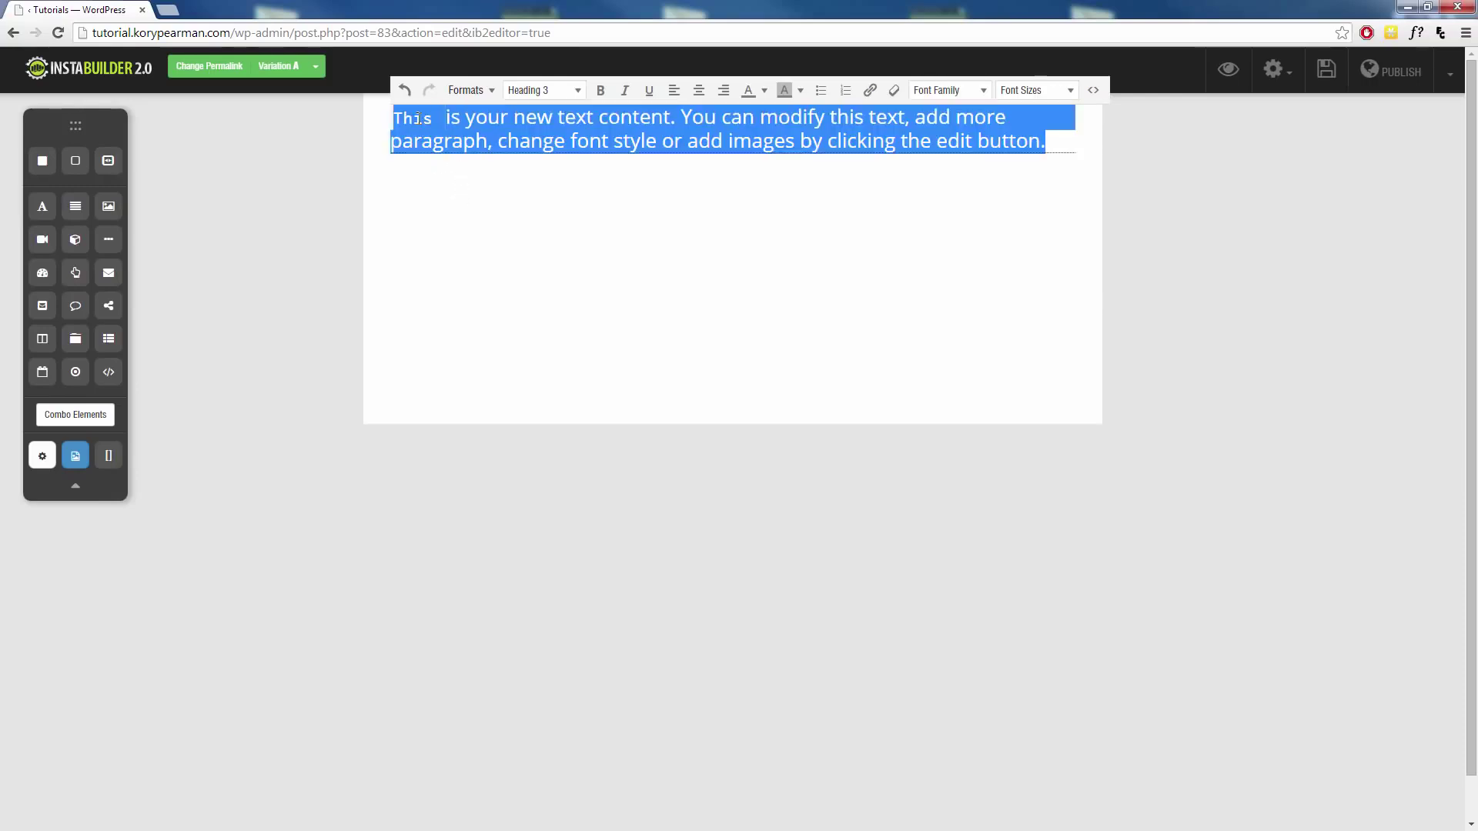
left_click(418, 119)
double_click(418, 119)
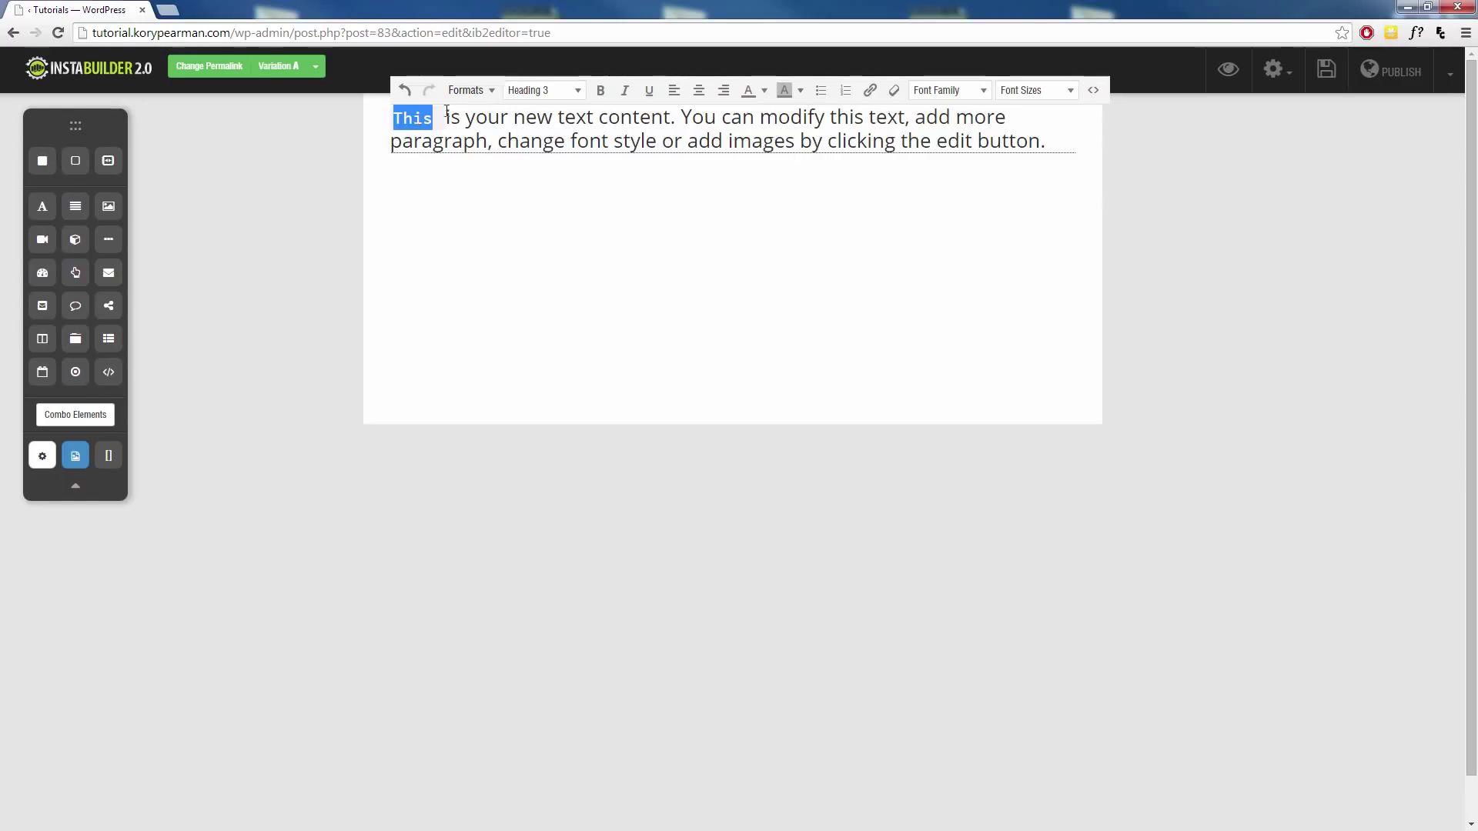
left_click(417, 118)
triple_click(416, 119)
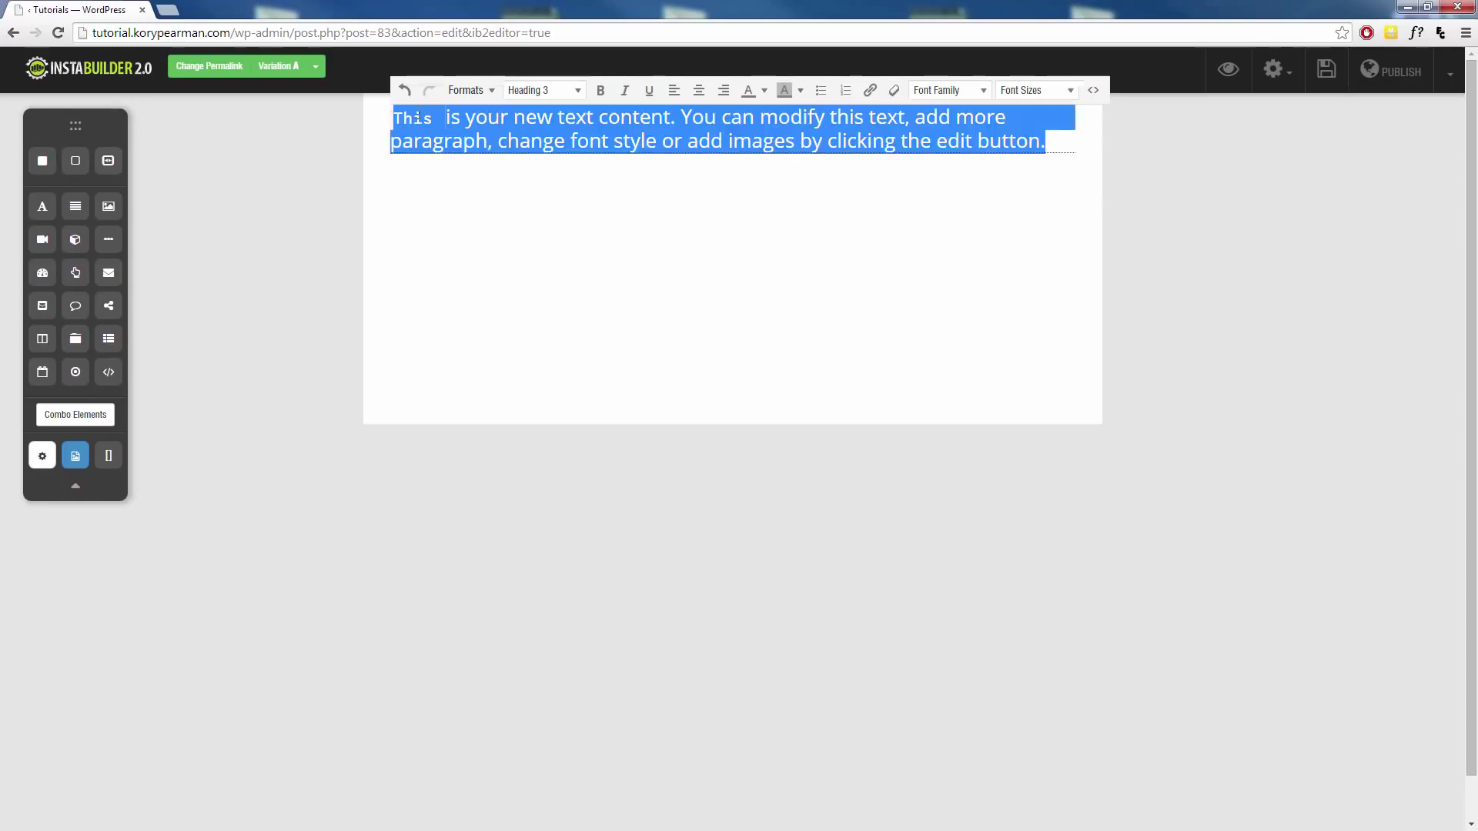
left_click(416, 119)
left_click(469, 91)
mouse_move(488, 123)
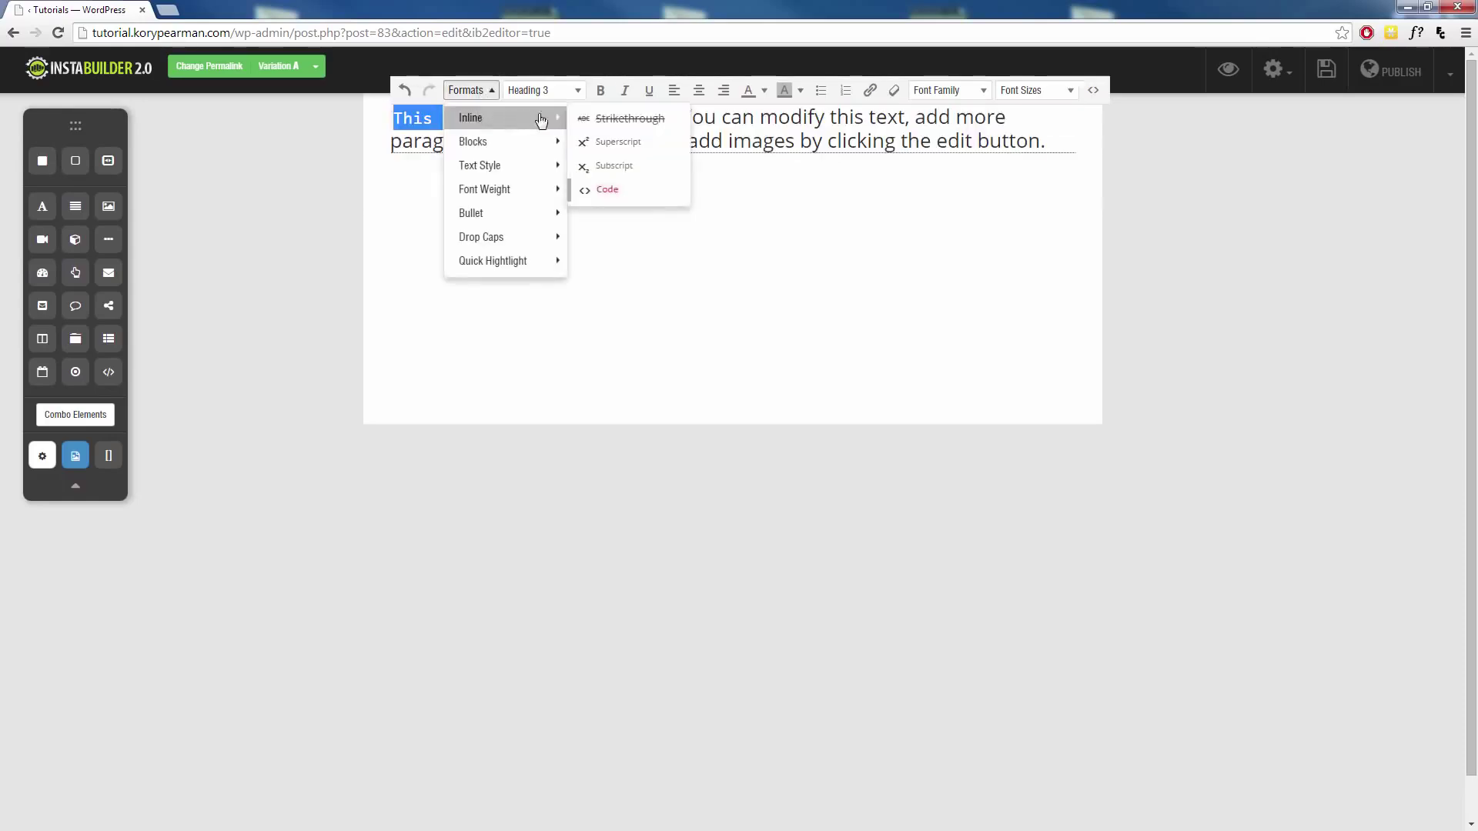
left_click(605, 189)
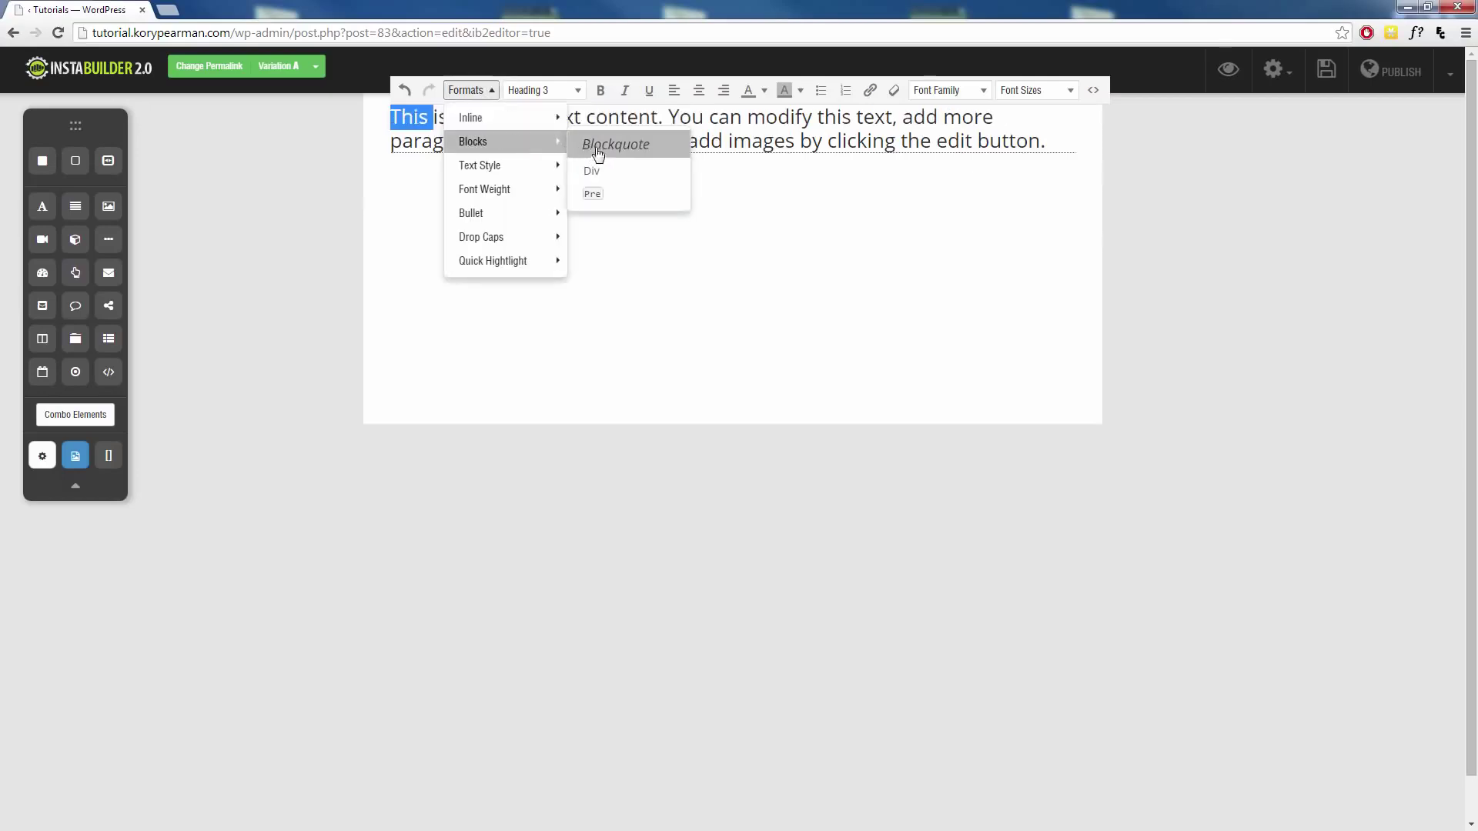
Step: Apply the Pre block format to the whole heading text and leave text editing
left_click(721, 123)
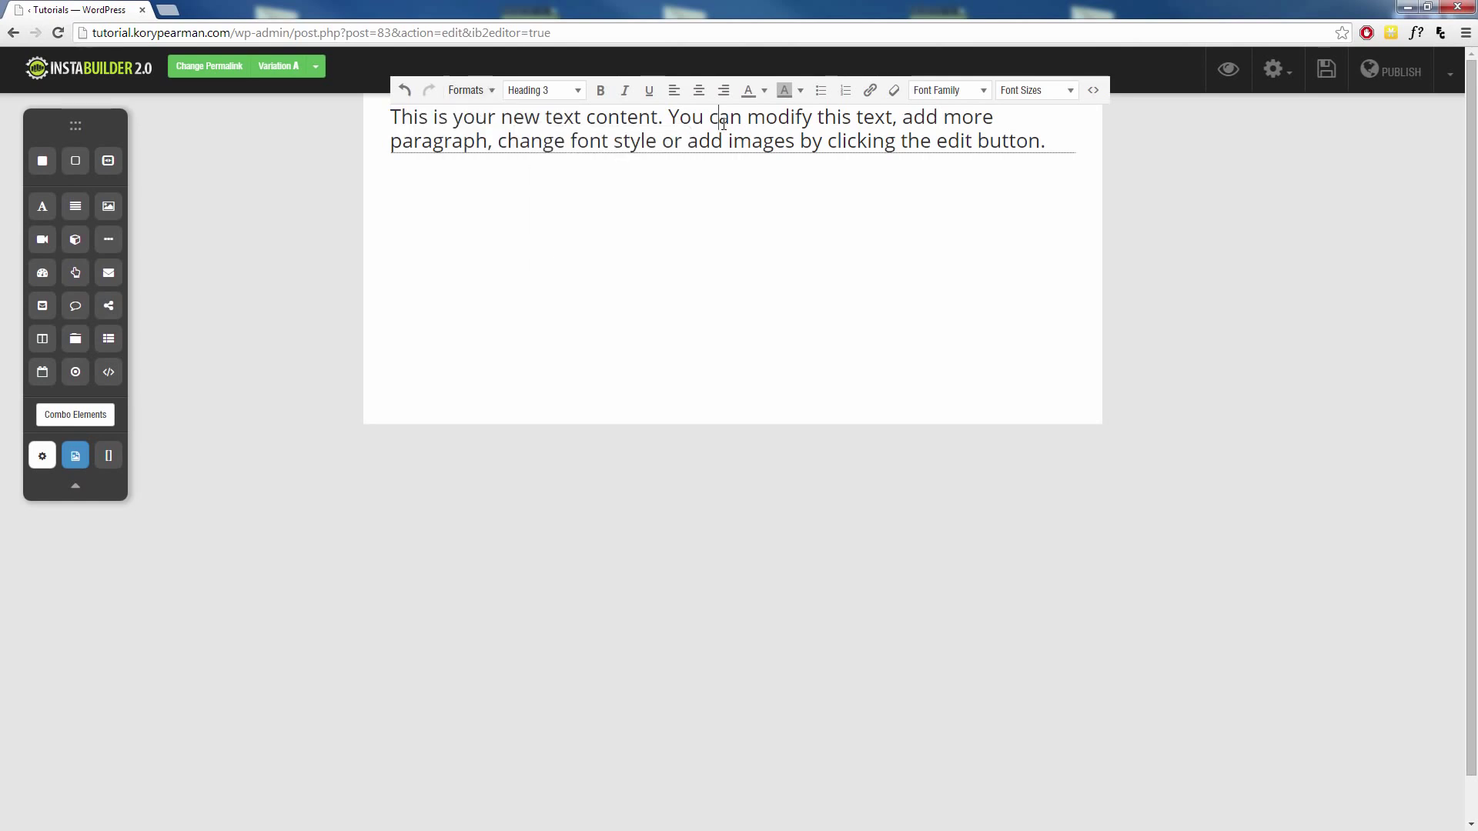
left_click_drag(1044, 146, 390, 117)
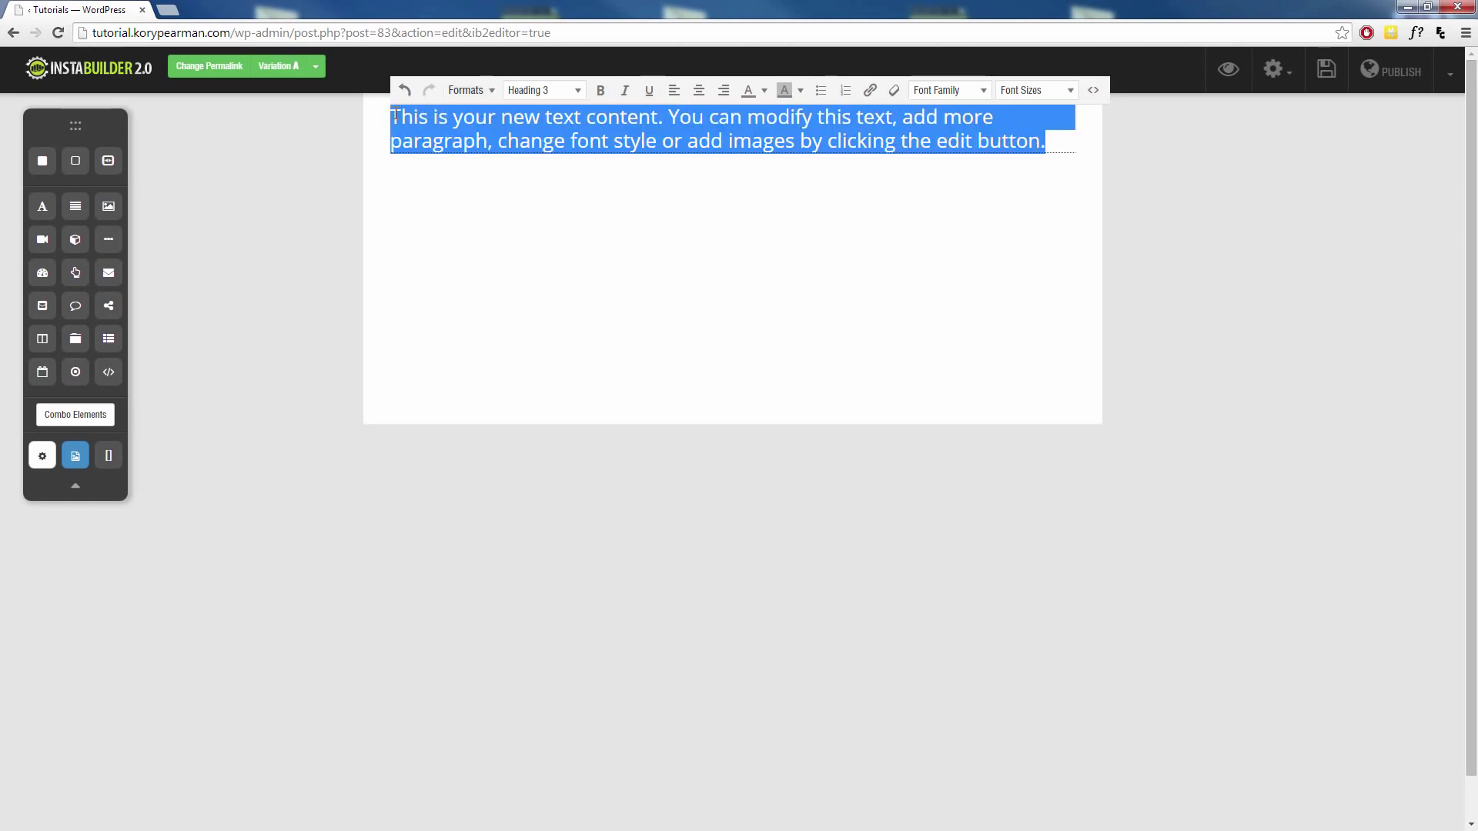
left_click(465, 90)
mouse_move(507, 128)
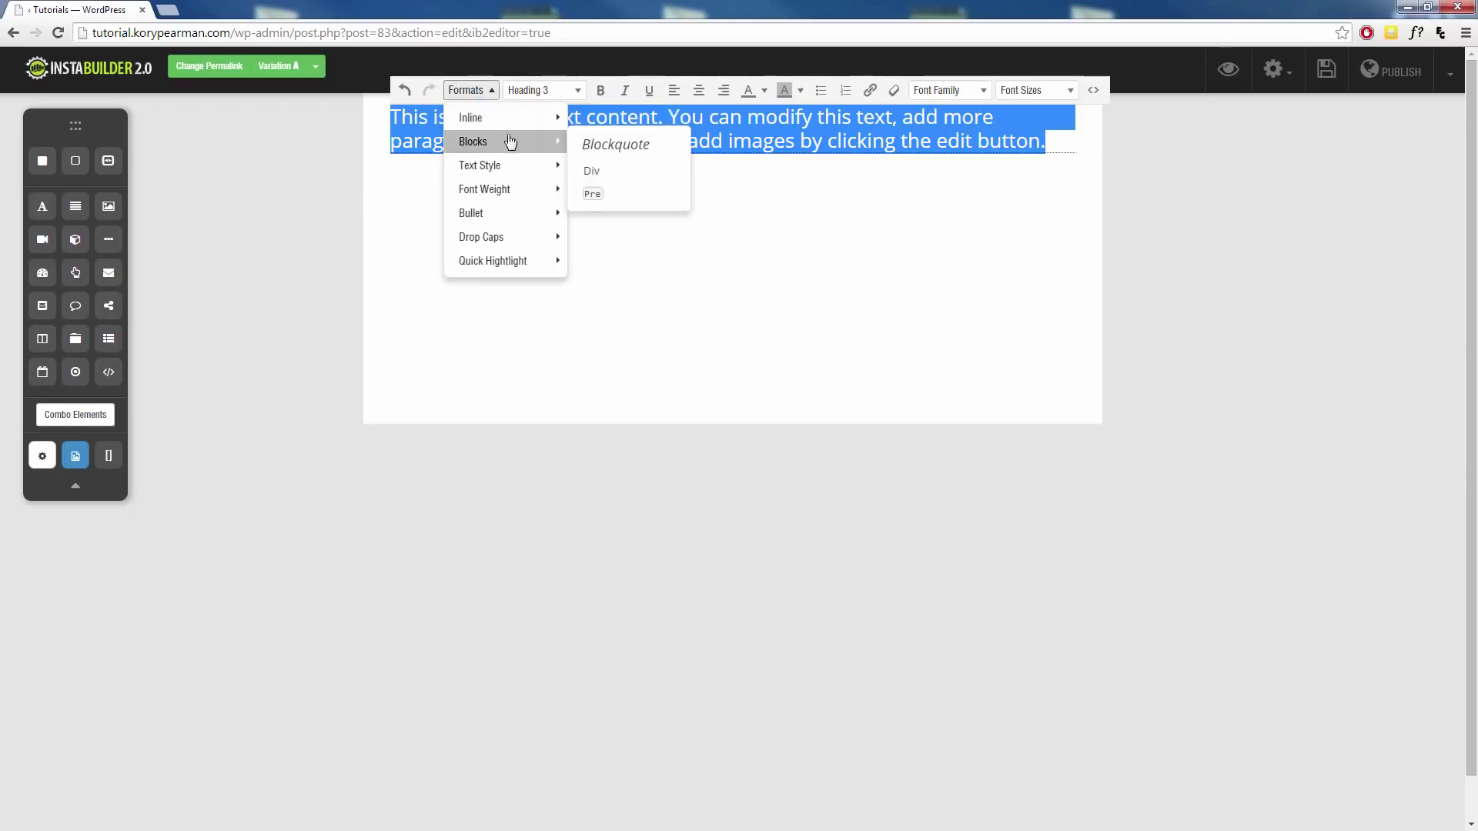
left_click(612, 192)
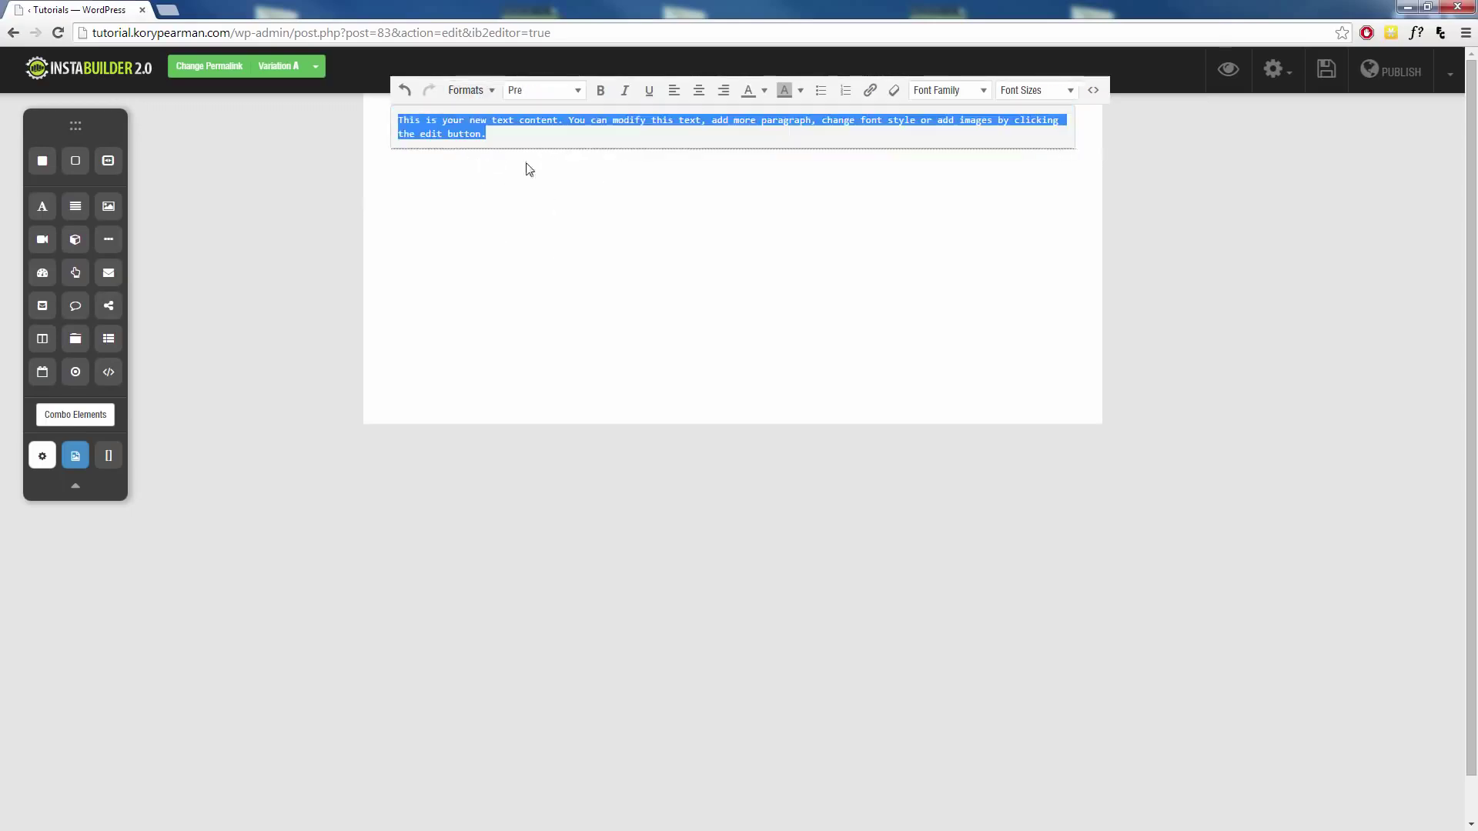
left_click(404, 347)
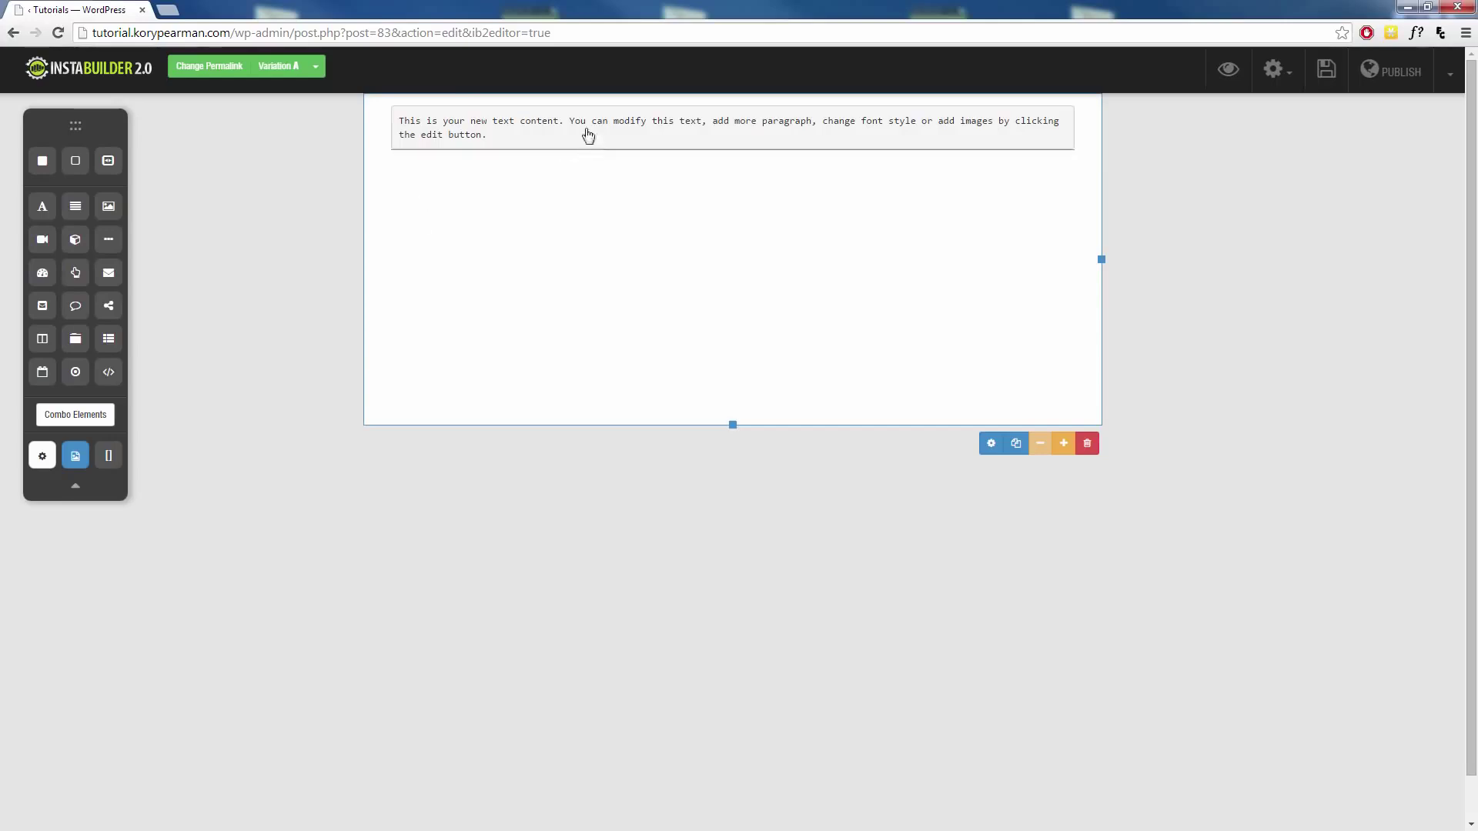
Step: Reopen the text element for editing and remove the Pre block format from all its text
left_click(523, 146)
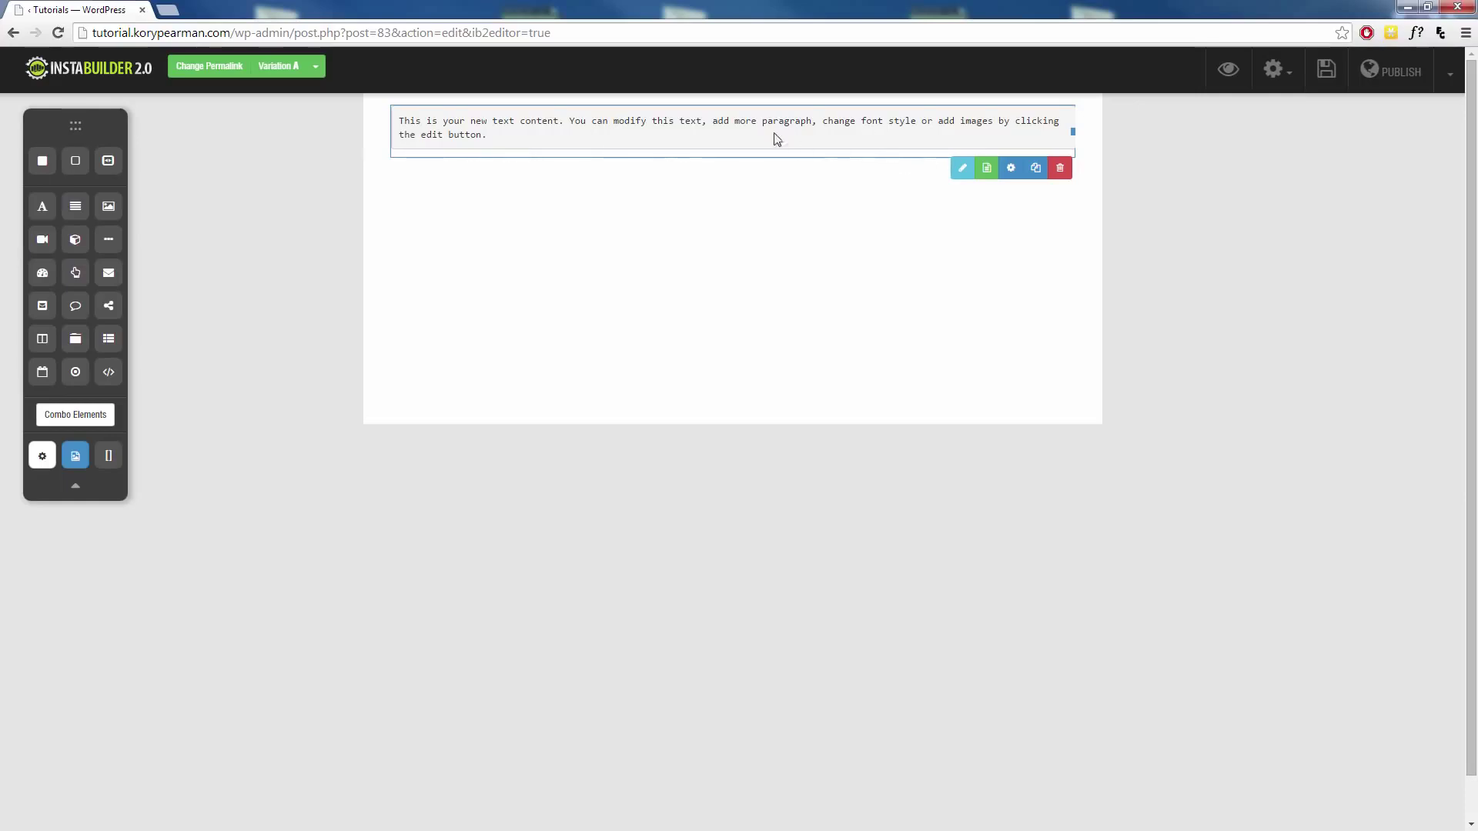
left_click(962, 168)
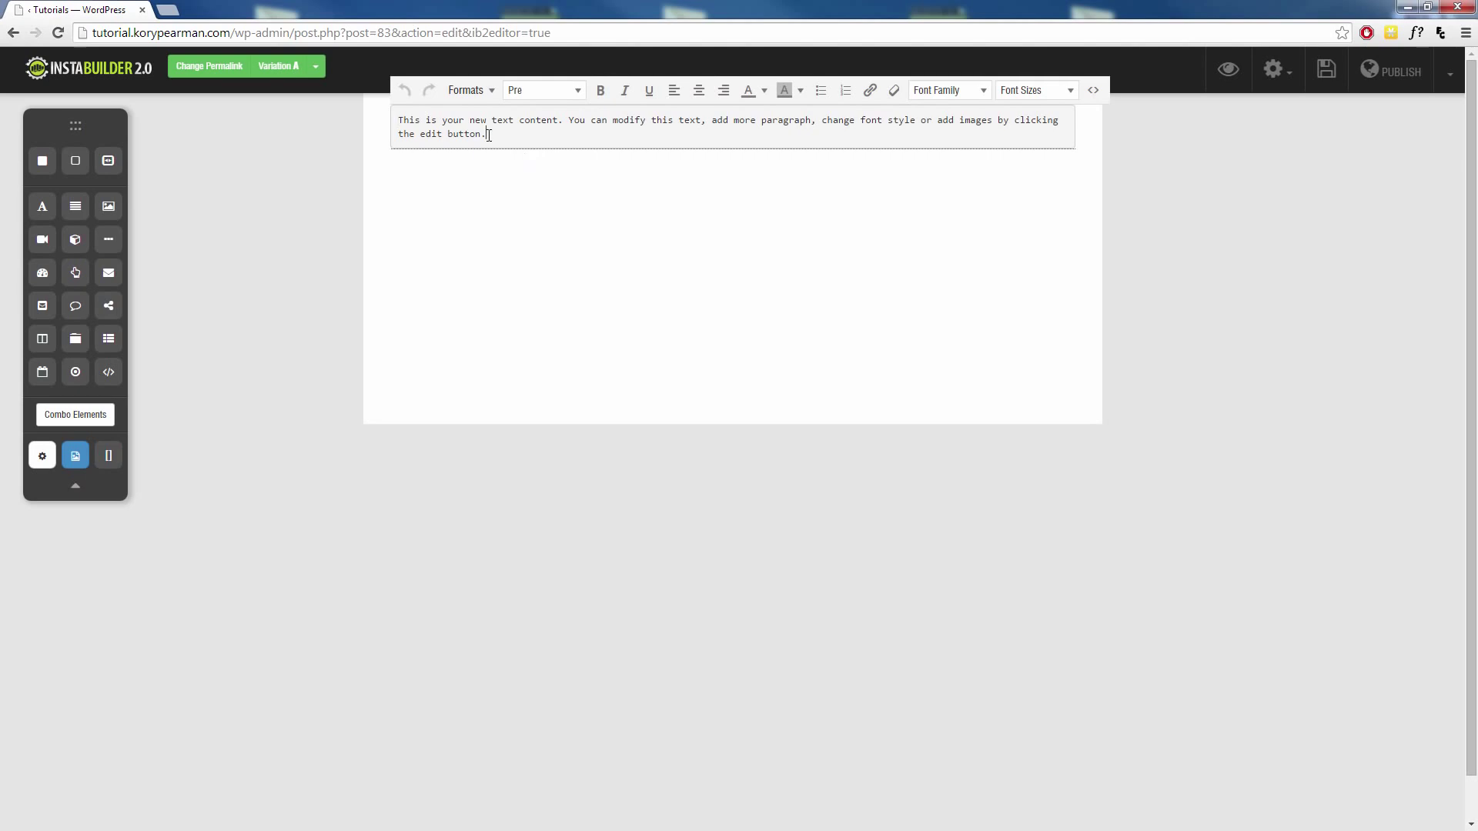
left_click_drag(488, 134, 397, 120)
left_click(464, 92)
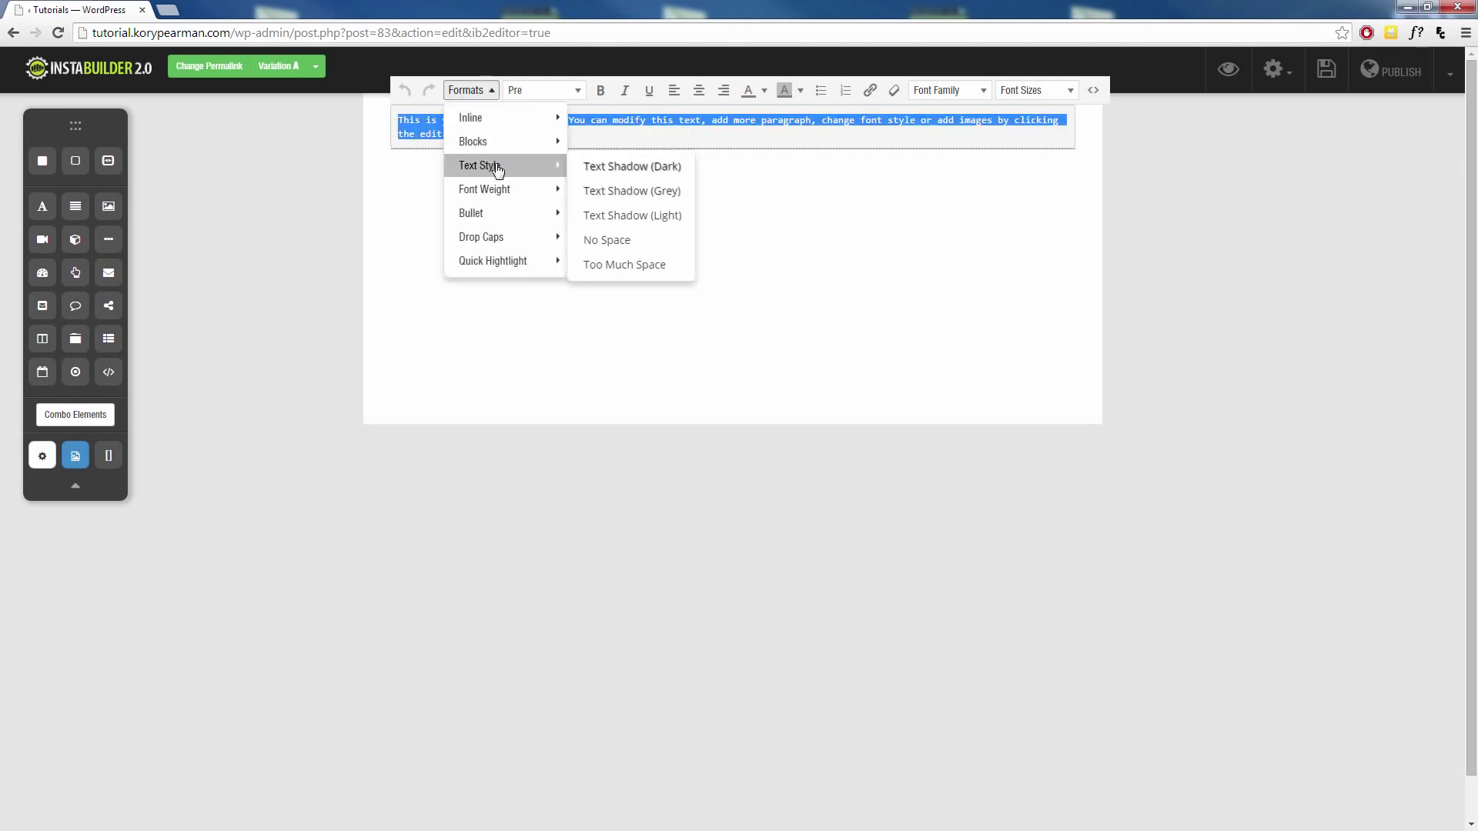
left_click(616, 191)
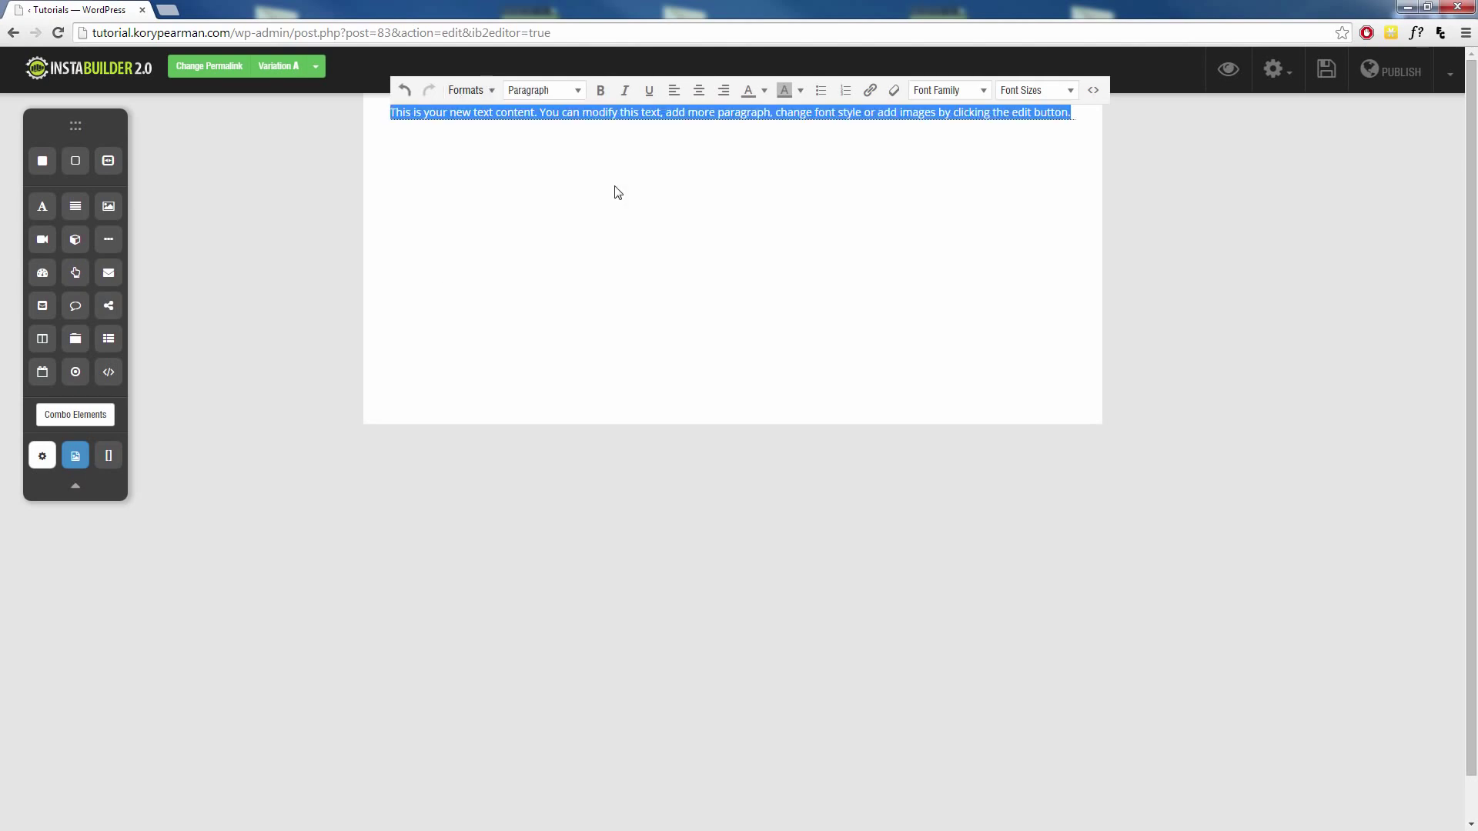
Step: Format the whole text as Heading 3 with the Too Much Space text style
left_click(477, 93)
mouse_move(523, 167)
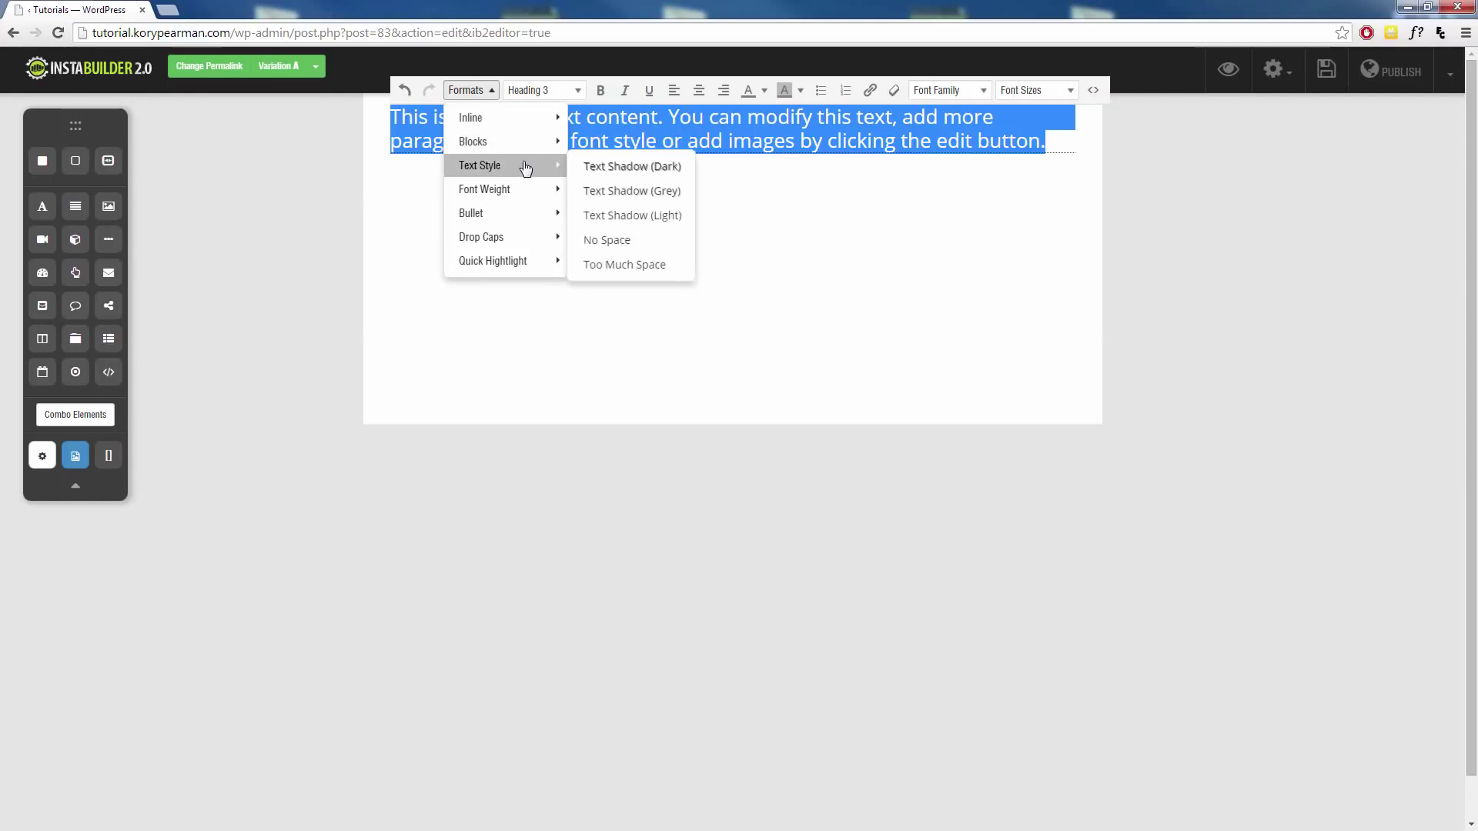
left_click(625, 268)
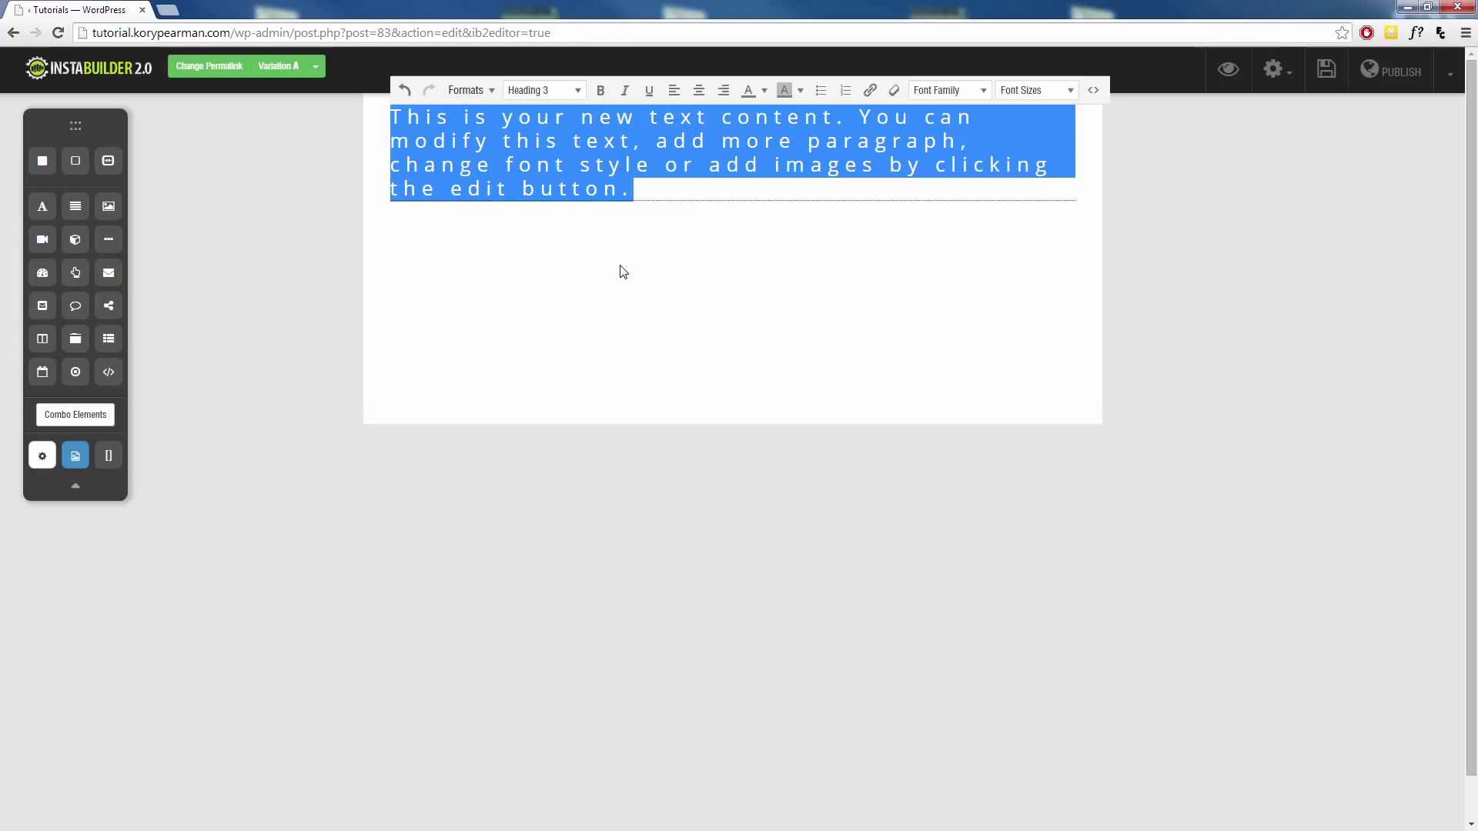
Step: Remove the Too Much Space text style from the whole heading text
left_click(668, 196)
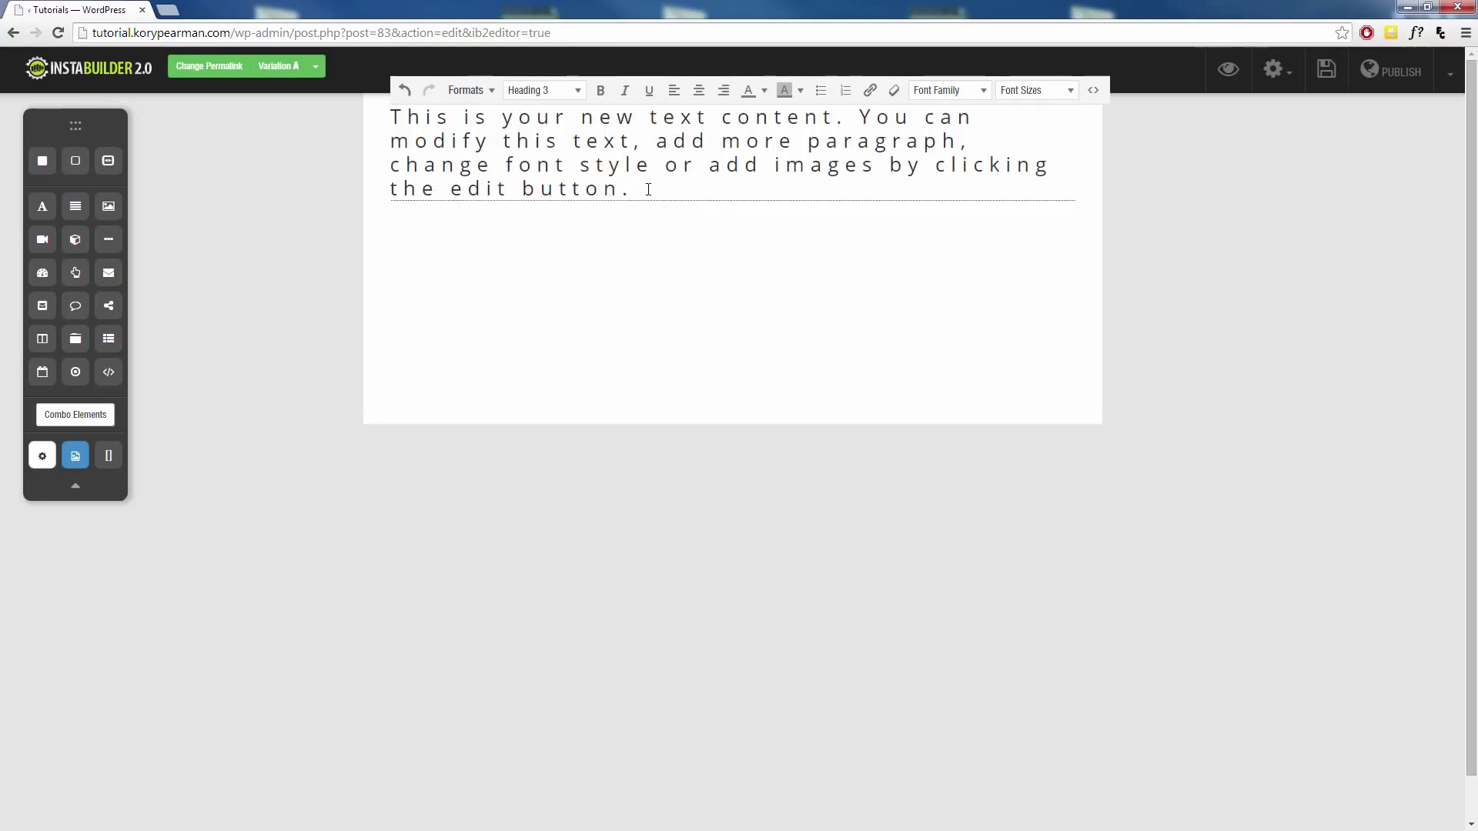
left_click_drag(648, 190, 389, 115)
left_click(465, 90)
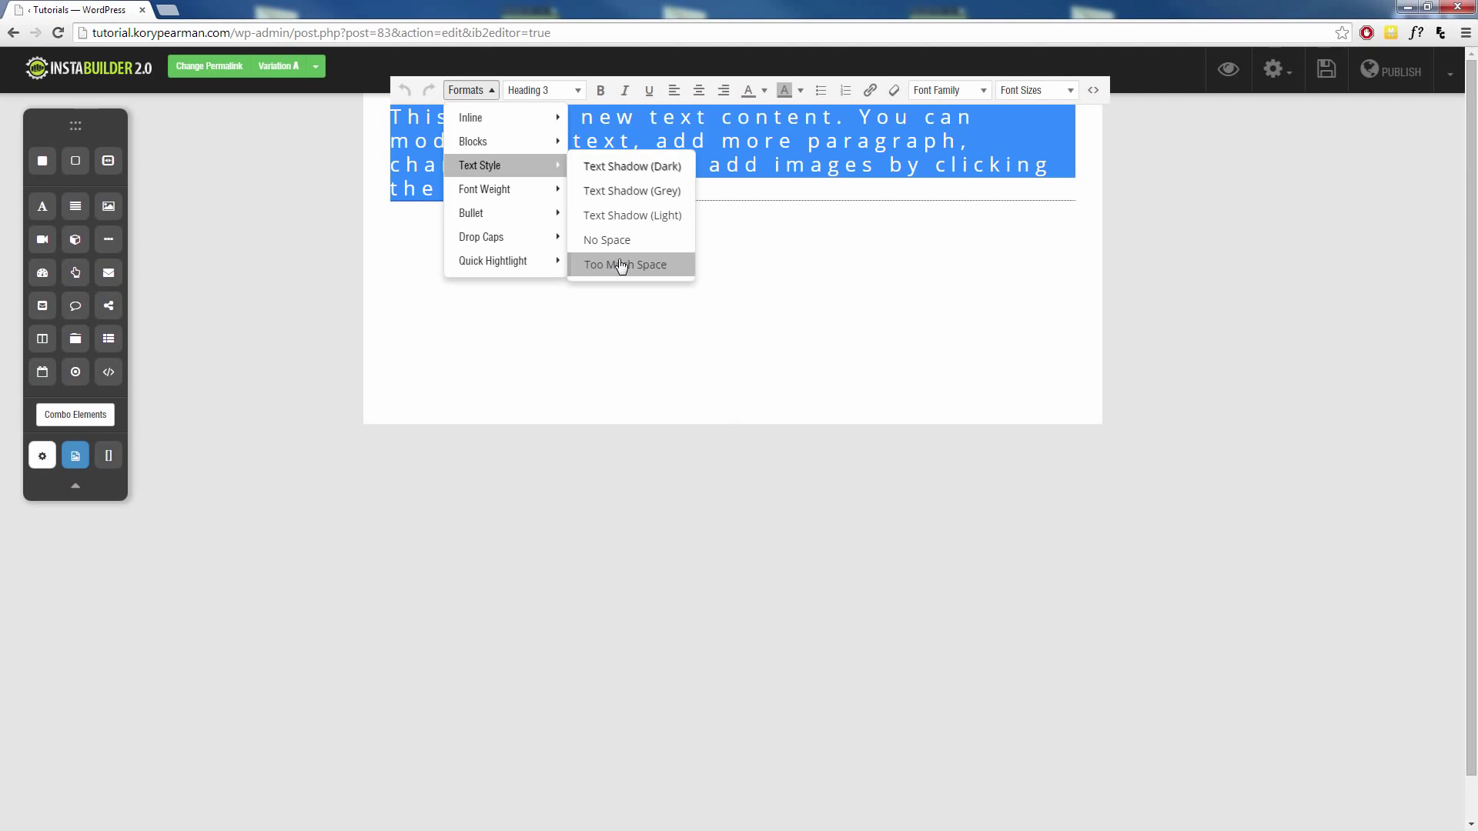
left_click(622, 266)
Step: Apply the Text Shadow (Dark) style to the whole heading text and leave text editing
left_click(469, 90)
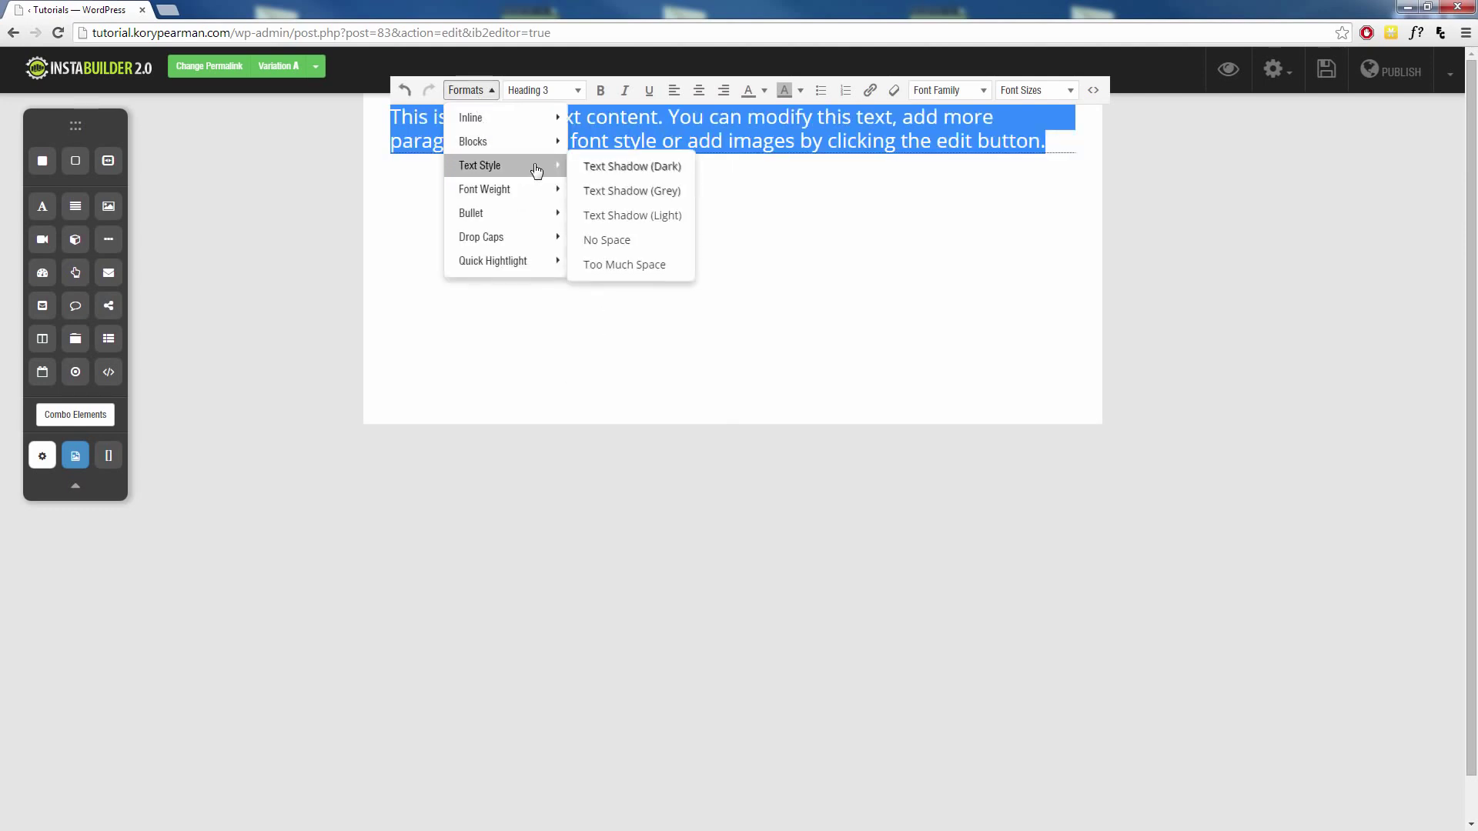
left_click(605, 167)
left_click(626, 208)
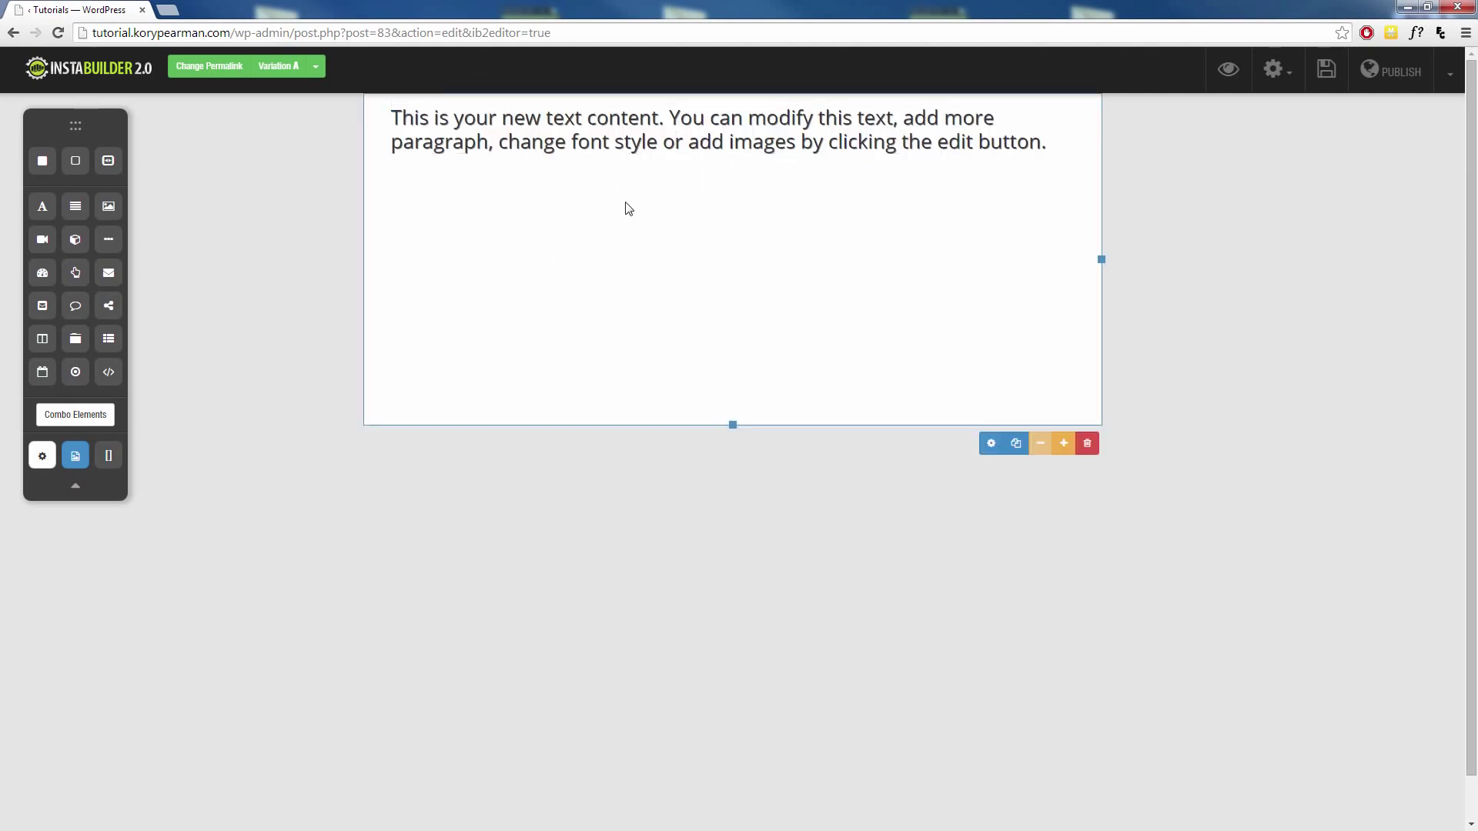
Step: Reopen the text element for editing and examine the Font Weight and Drop Caps format options with all its text selected
left_click(579, 145)
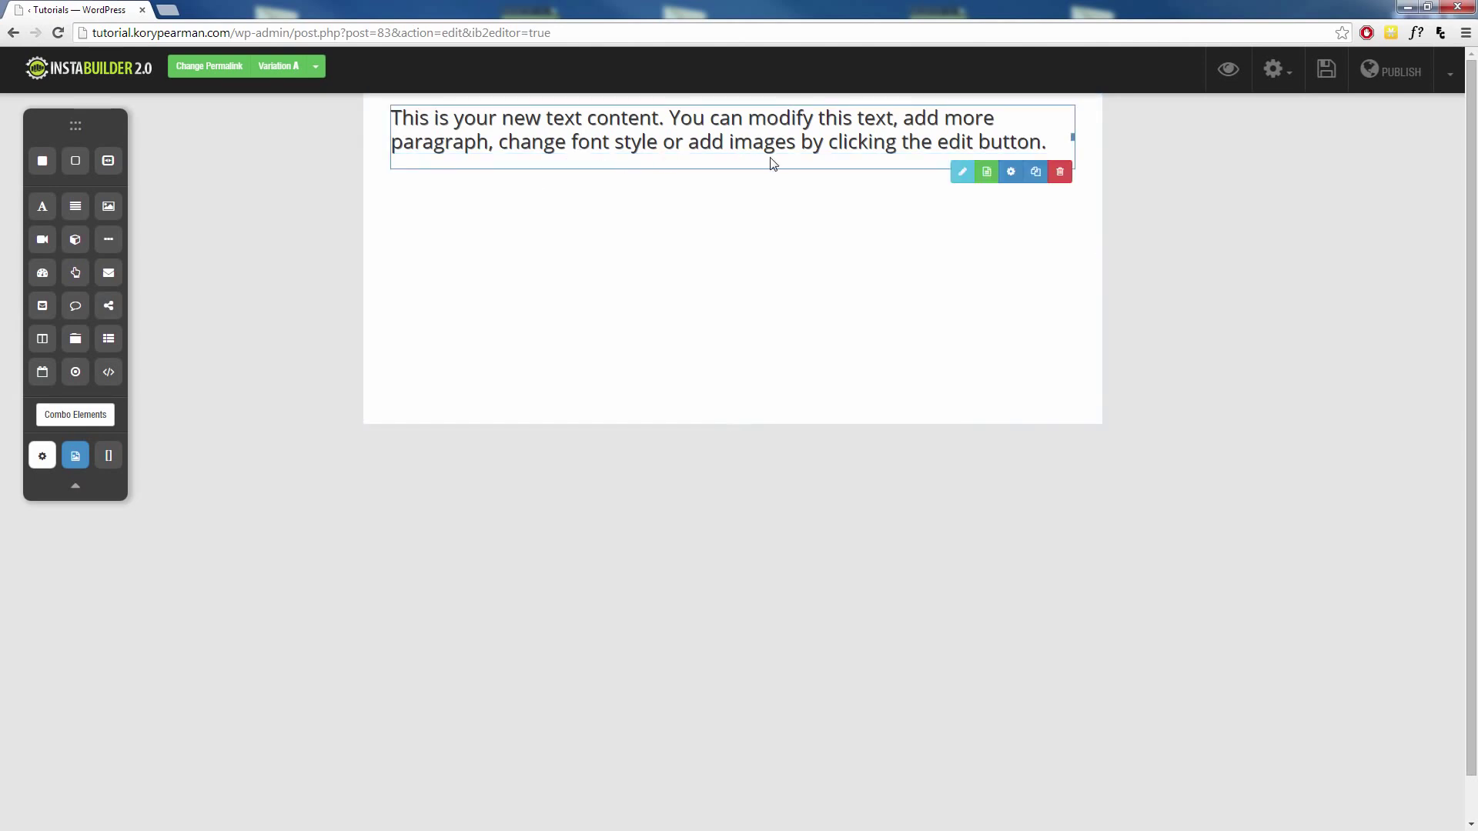
left_click(962, 172)
key("ctrl+a")
left_click(469, 90)
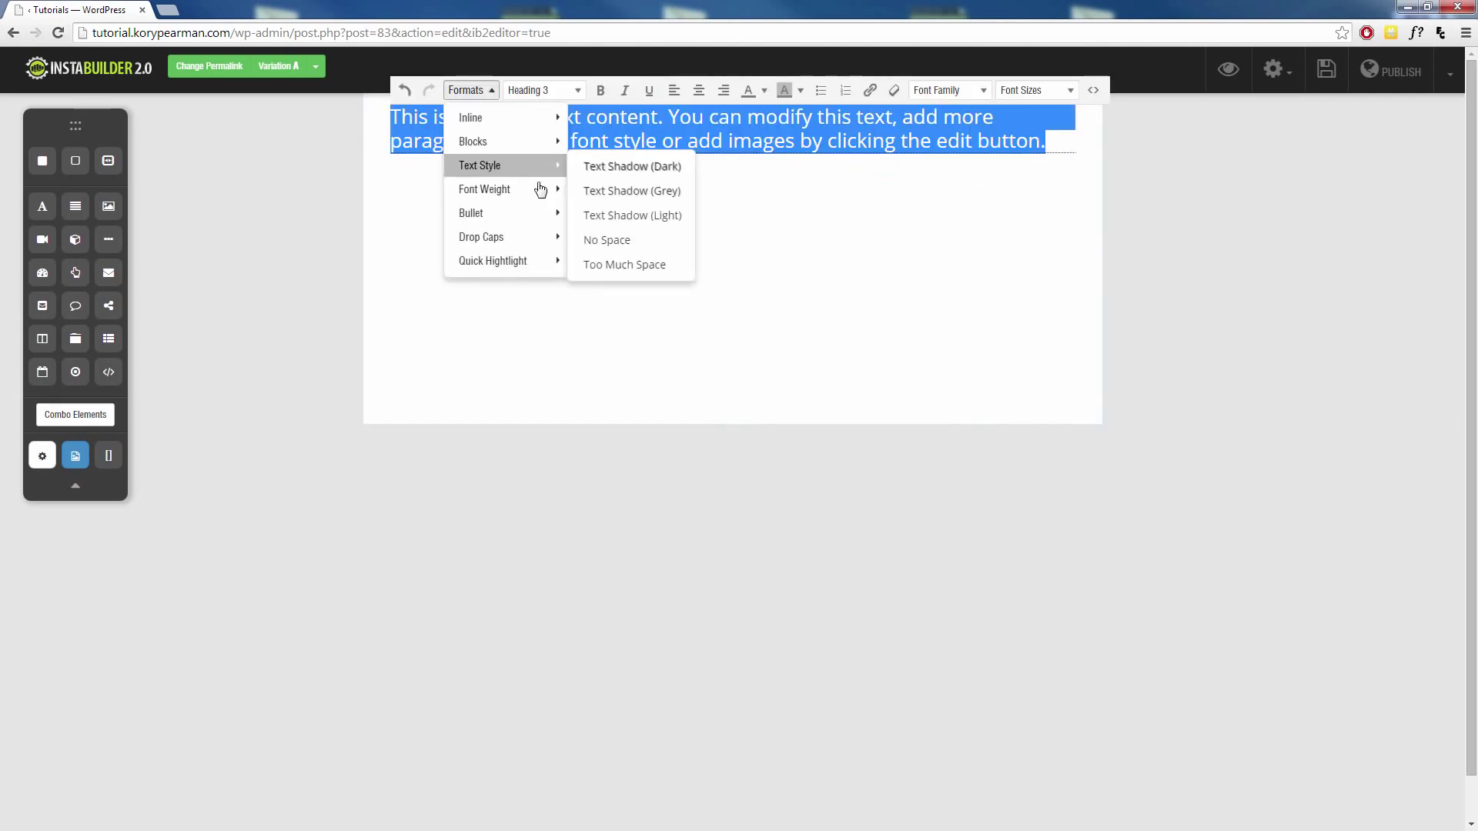
mouse_move(521, 197)
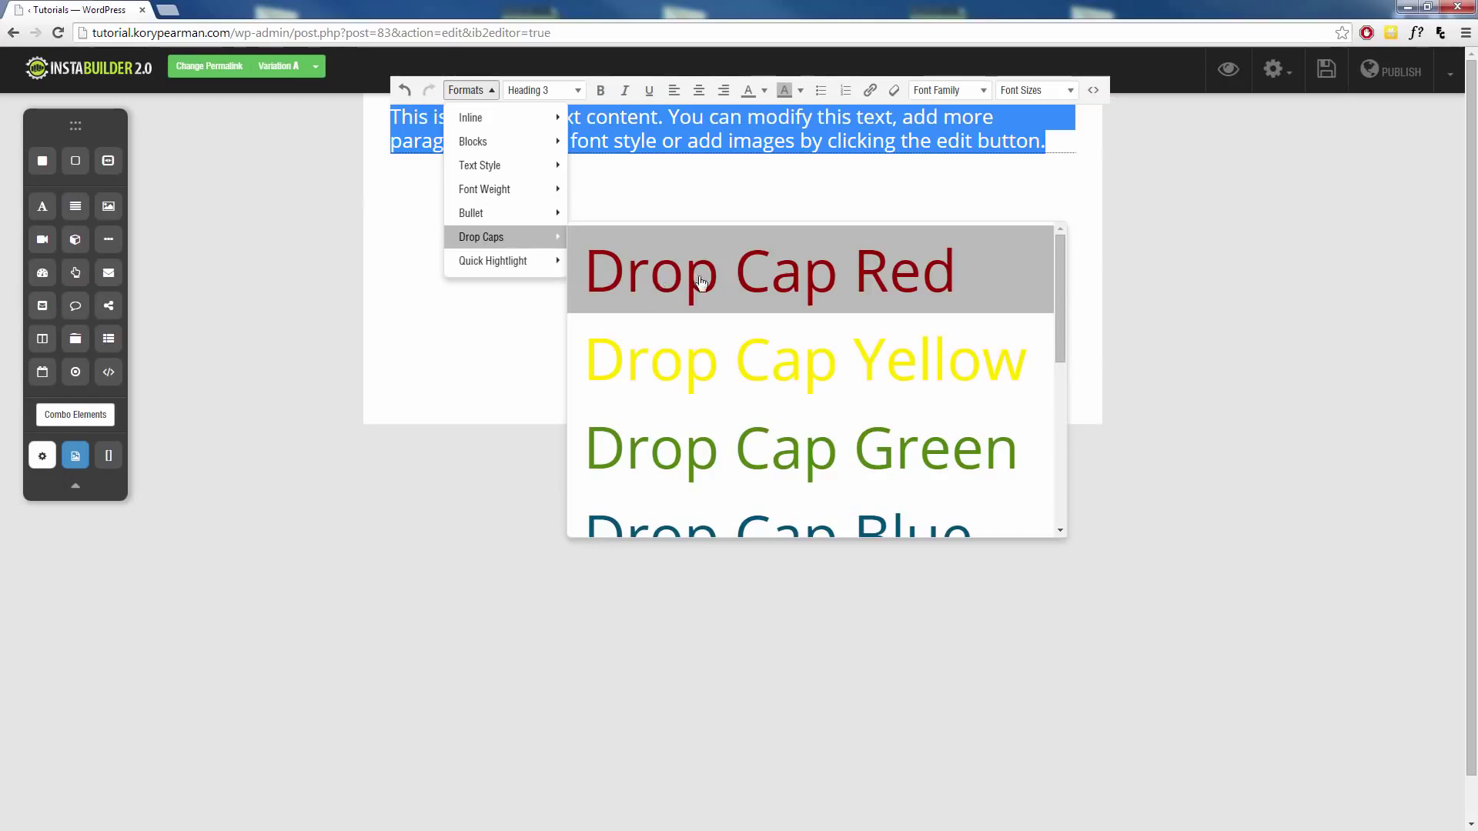
scroll(739, 319, "down", 1)
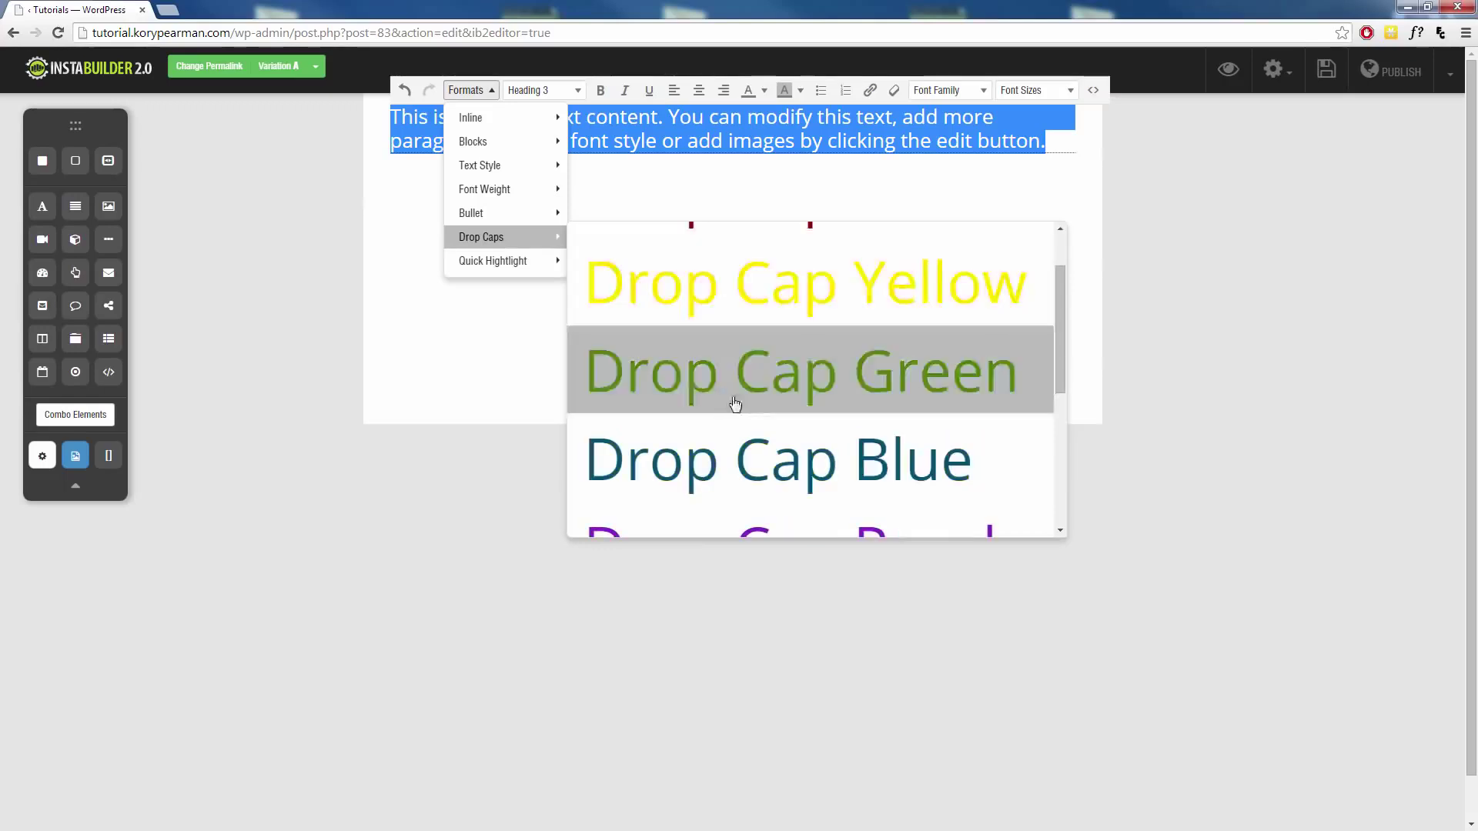
scroll(735, 400, "up", 1)
left_click(617, 183)
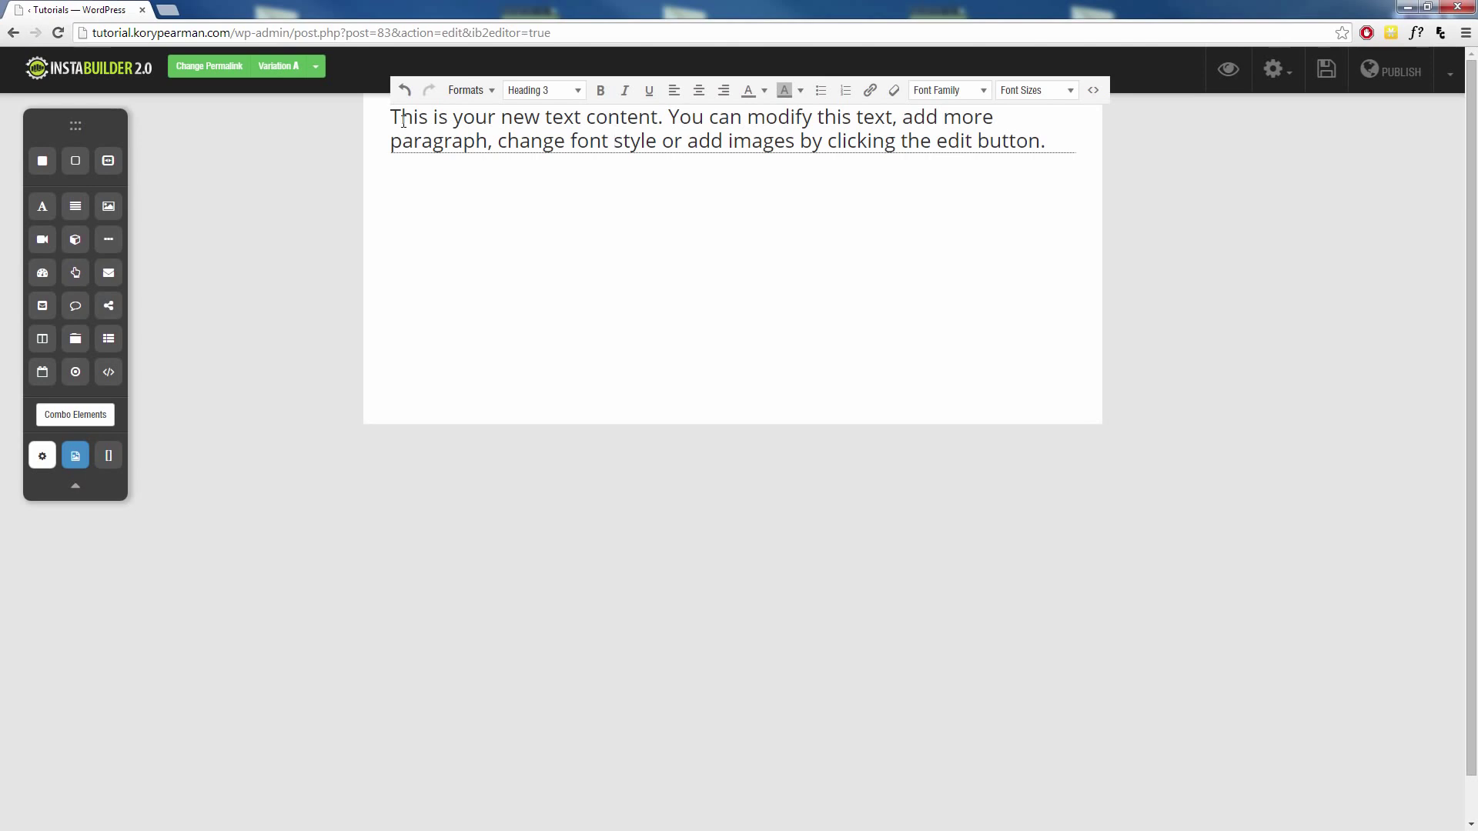
Step: Apply a black drop cap to the first letter "T" and leave text editing
left_click_drag(400, 119, 390, 119)
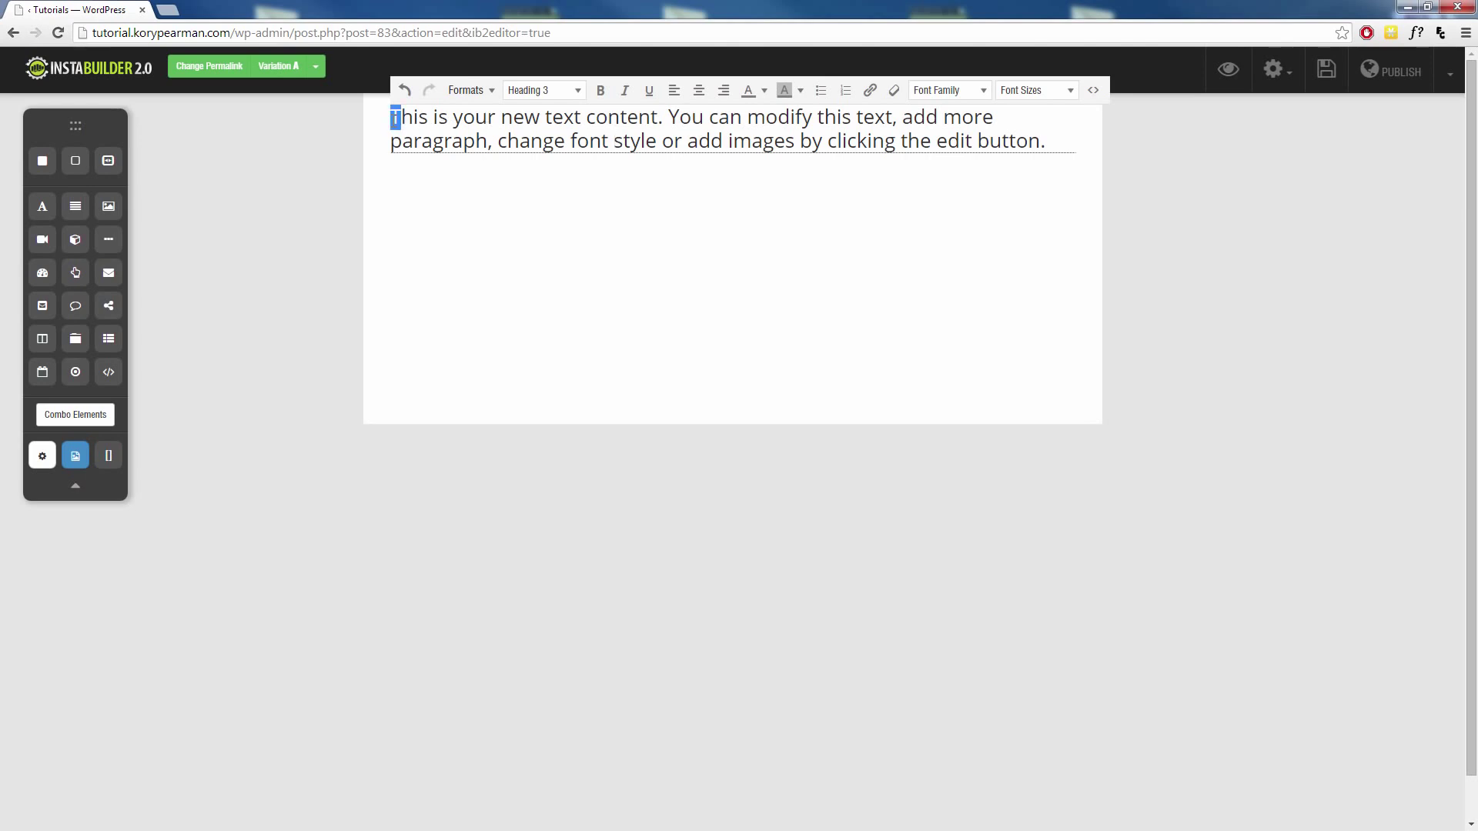
left_click(486, 94)
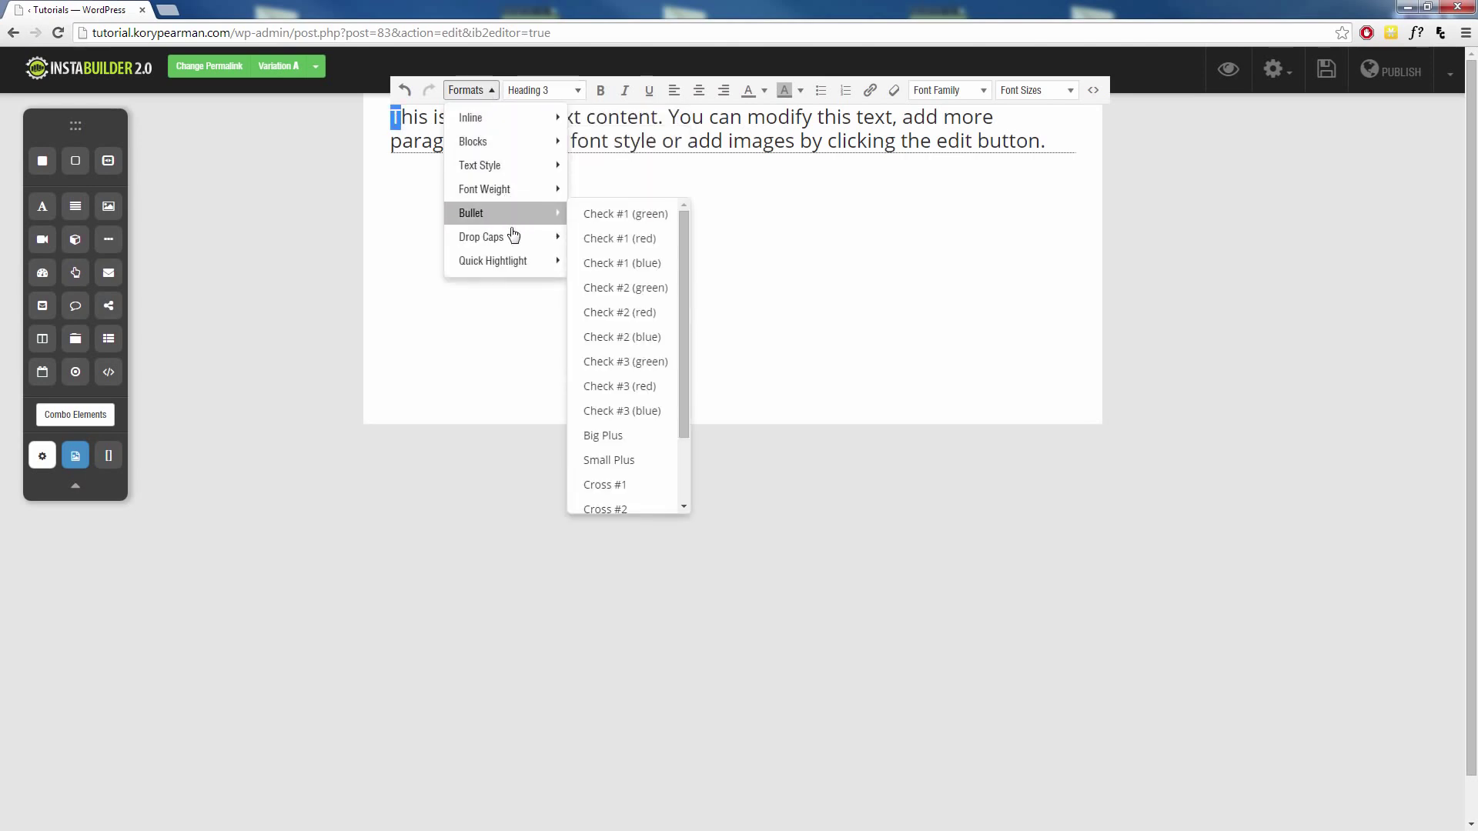
scroll(765, 383, "down", 2)
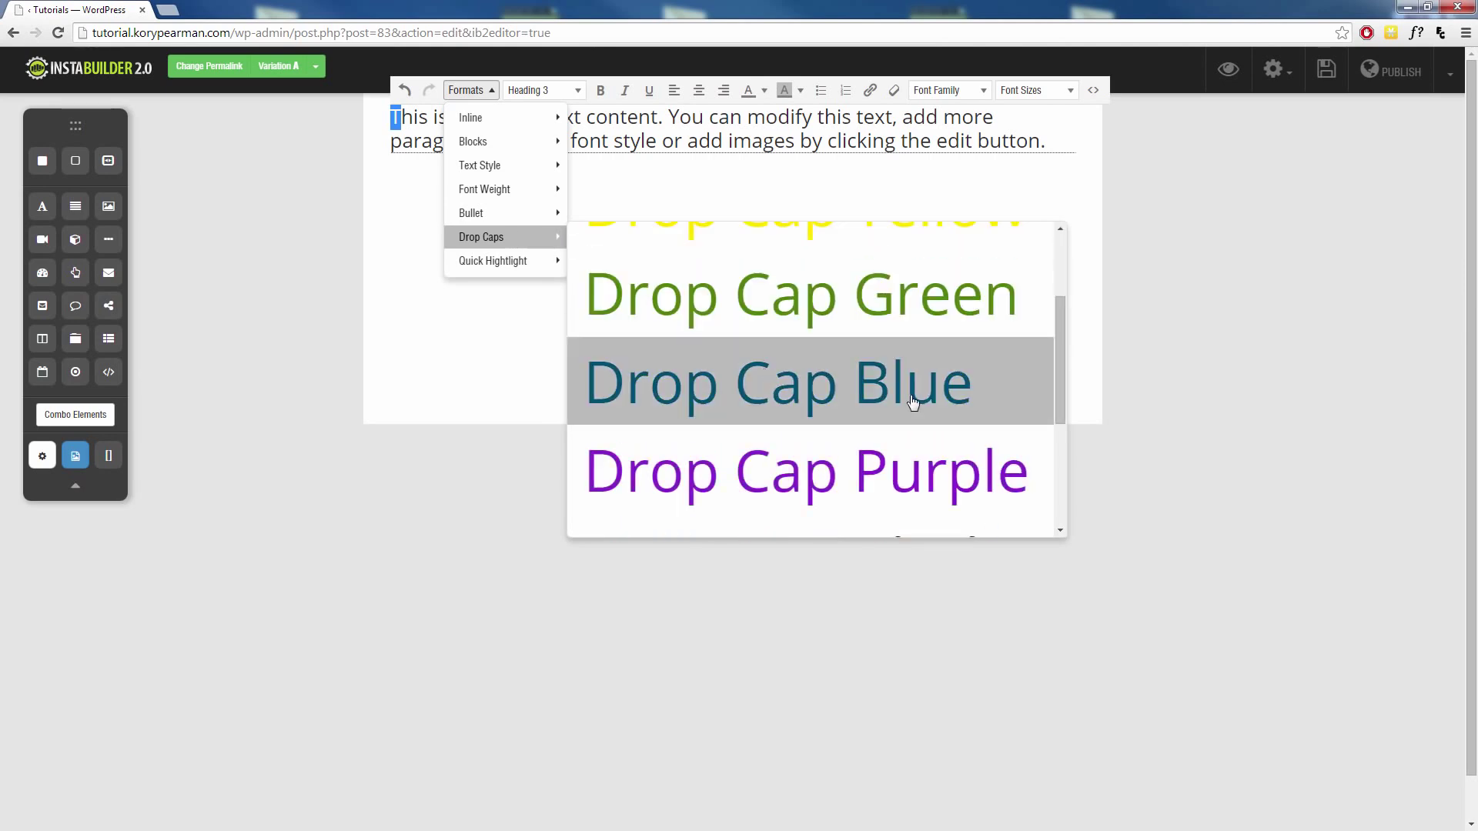
scroll(766, 385, "down", 1)
left_click(762, 489)
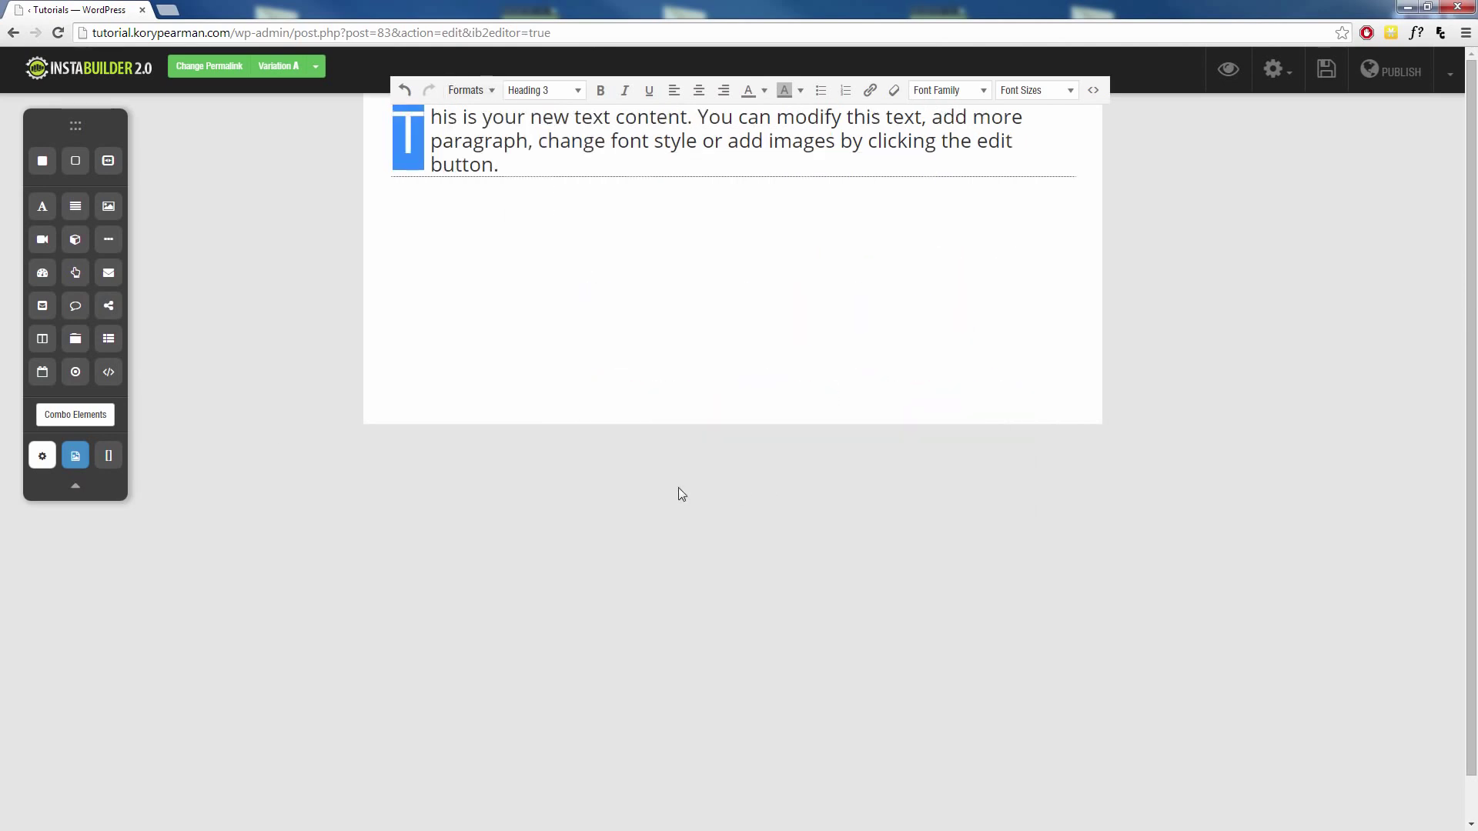
left_click(554, 259)
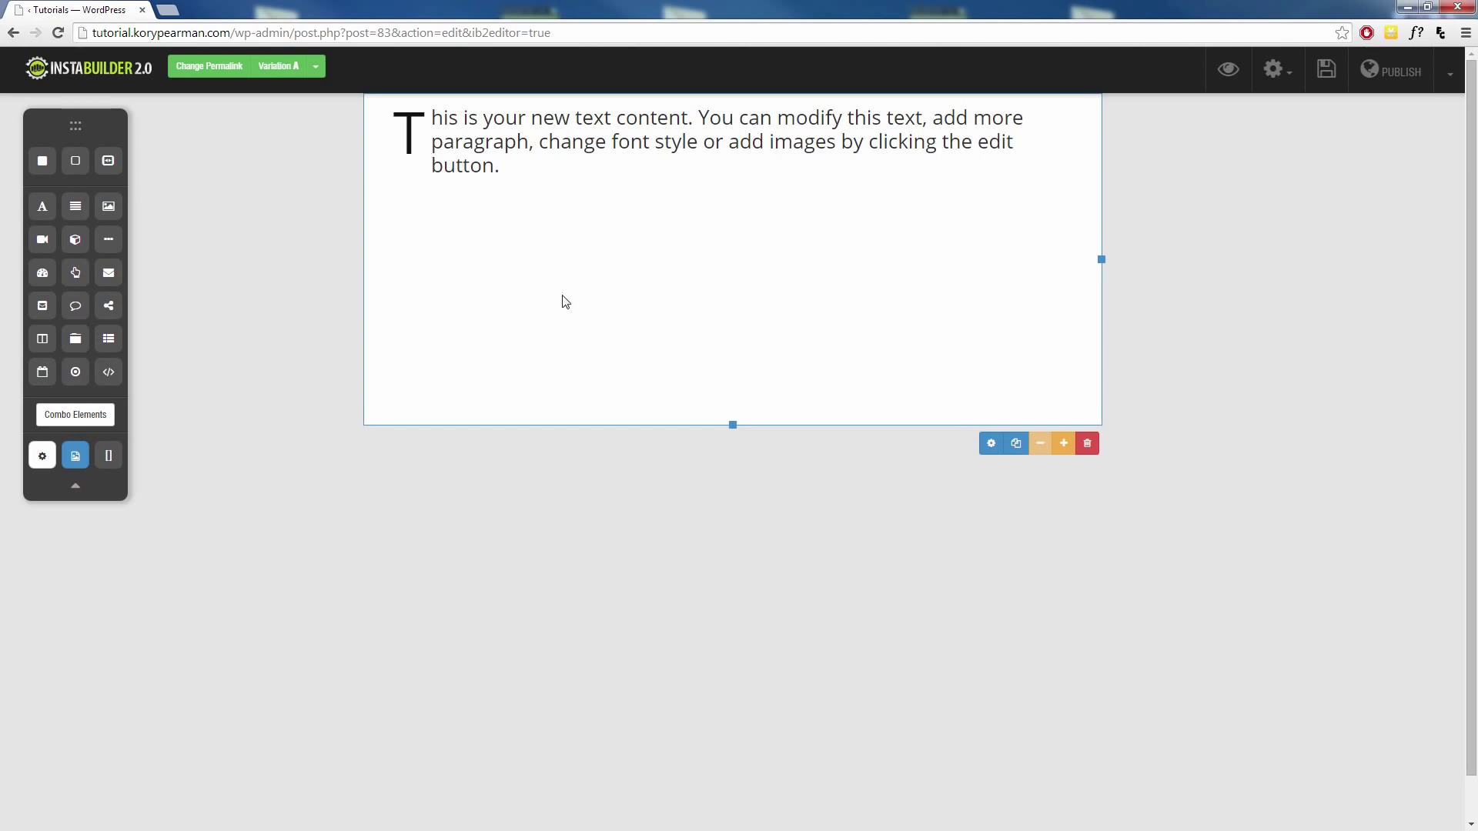
Step: Remove the drop cap from the text, apply Text Highlight Green to "You can modify this text" and leave text editing
double_click(522, 260)
left_click(488, 91)
mouse_move(509, 262)
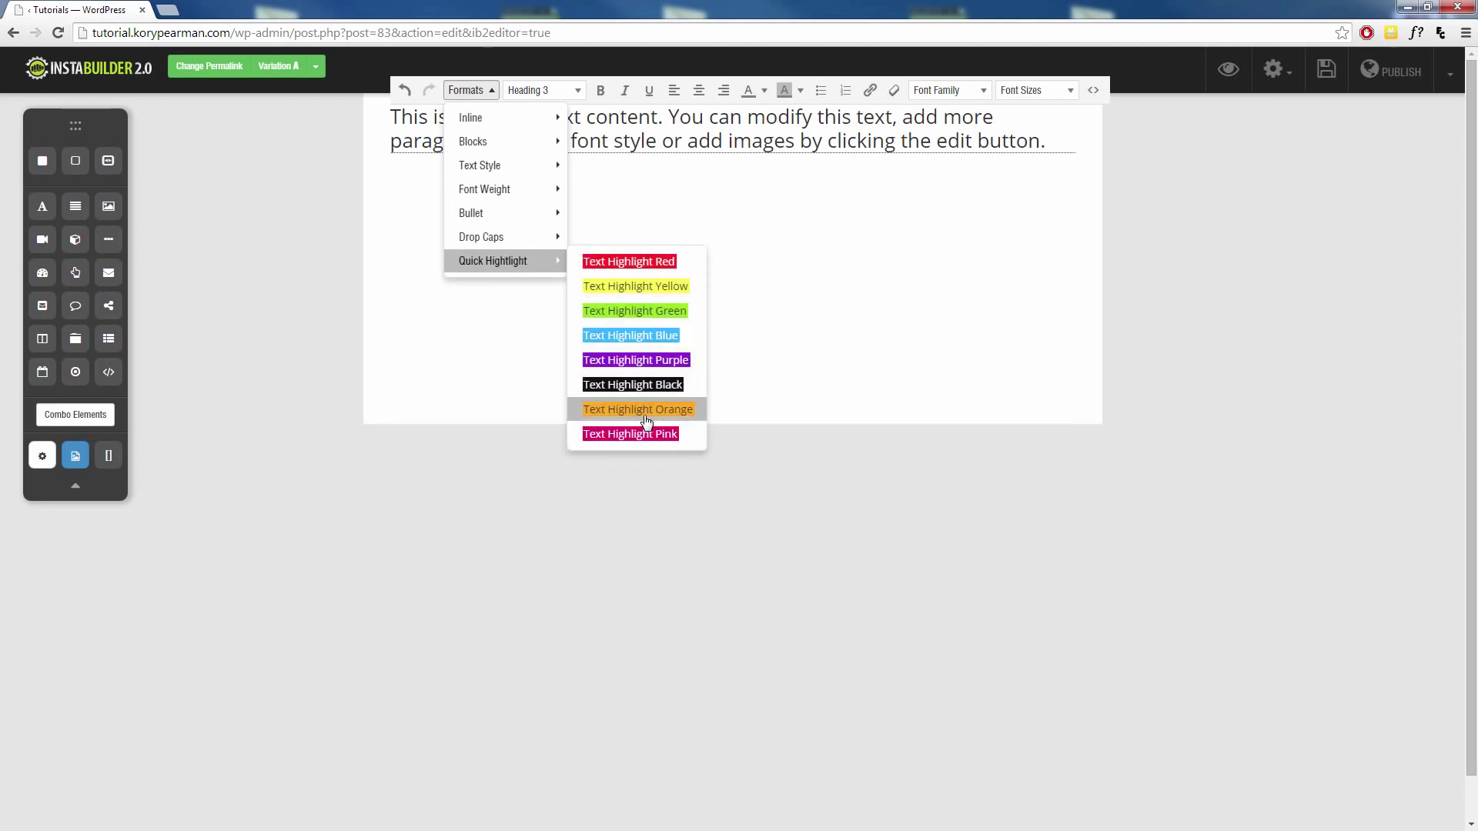
left_click(678, 117)
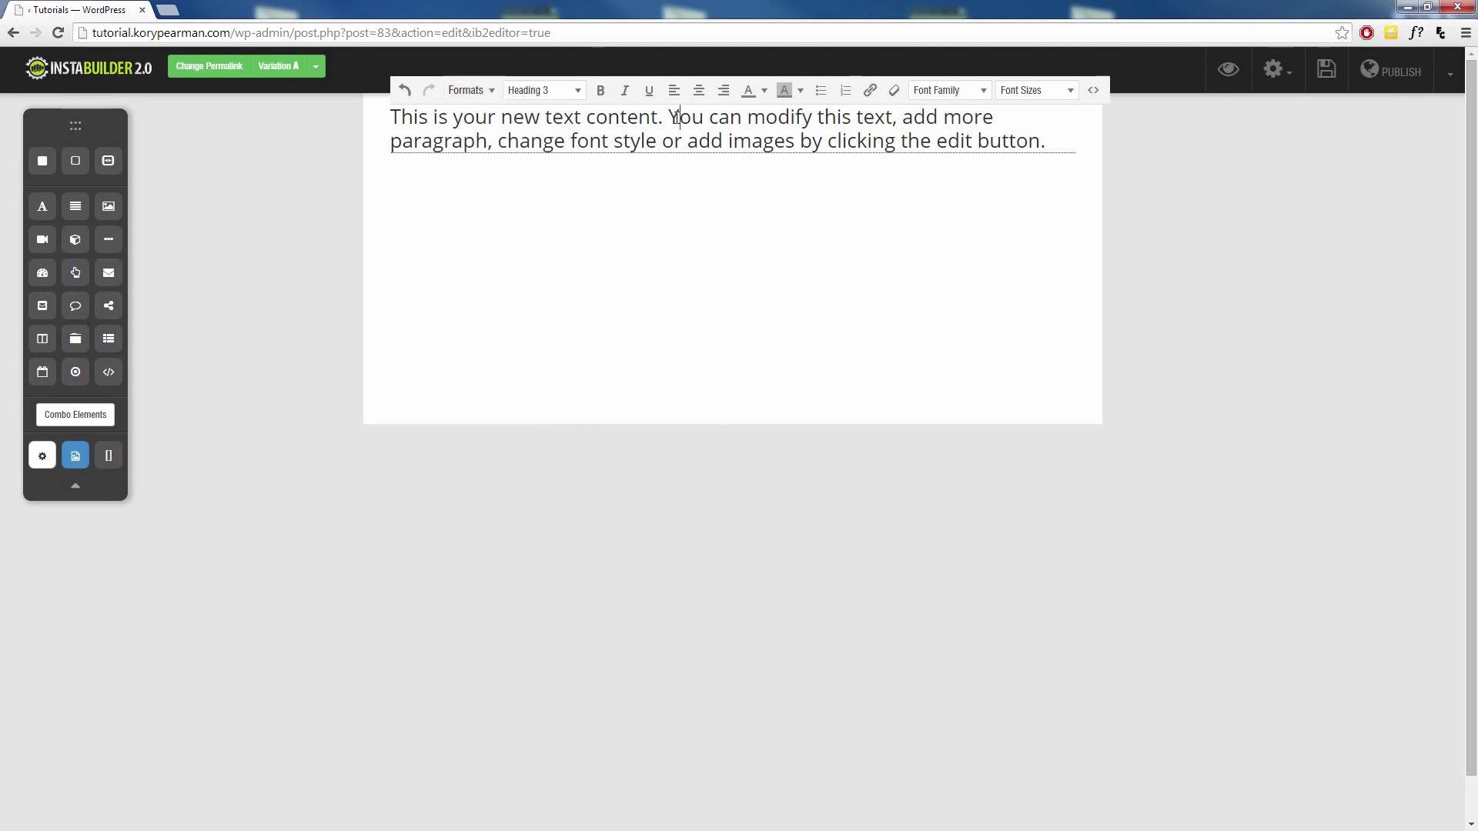
left_click_drag(674, 119, 897, 114)
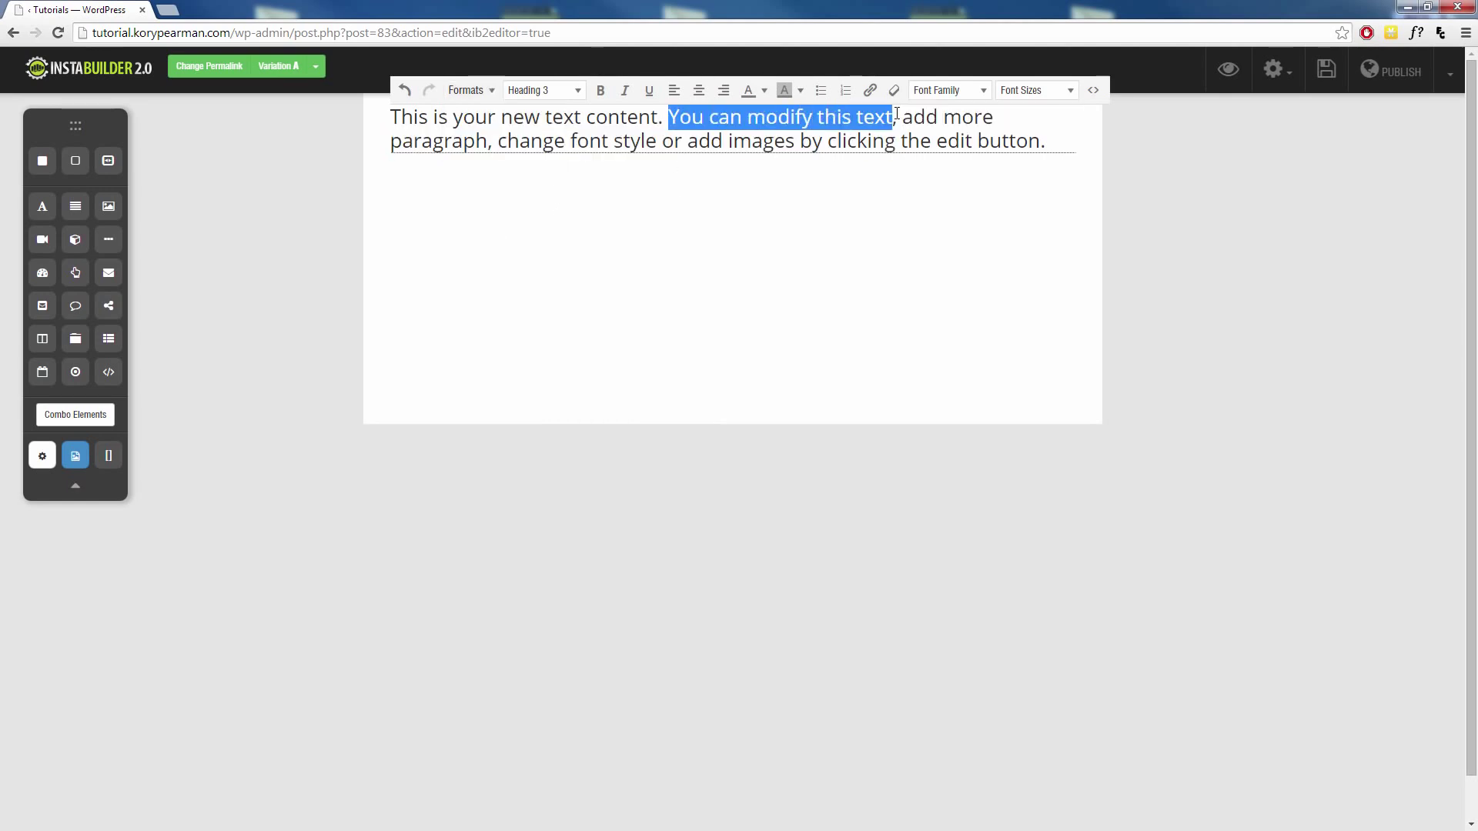
left_click(465, 90)
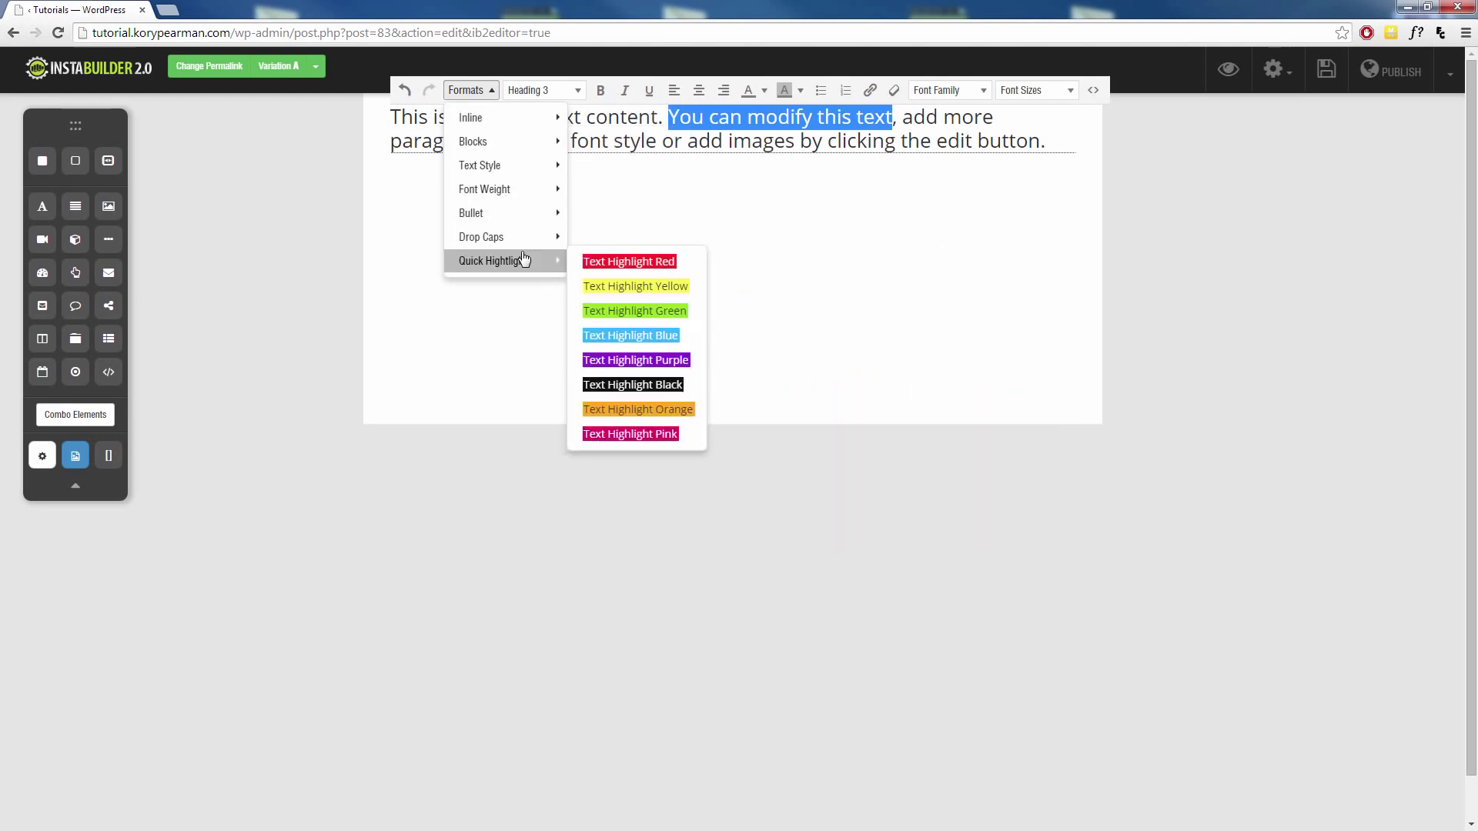
left_click(651, 310)
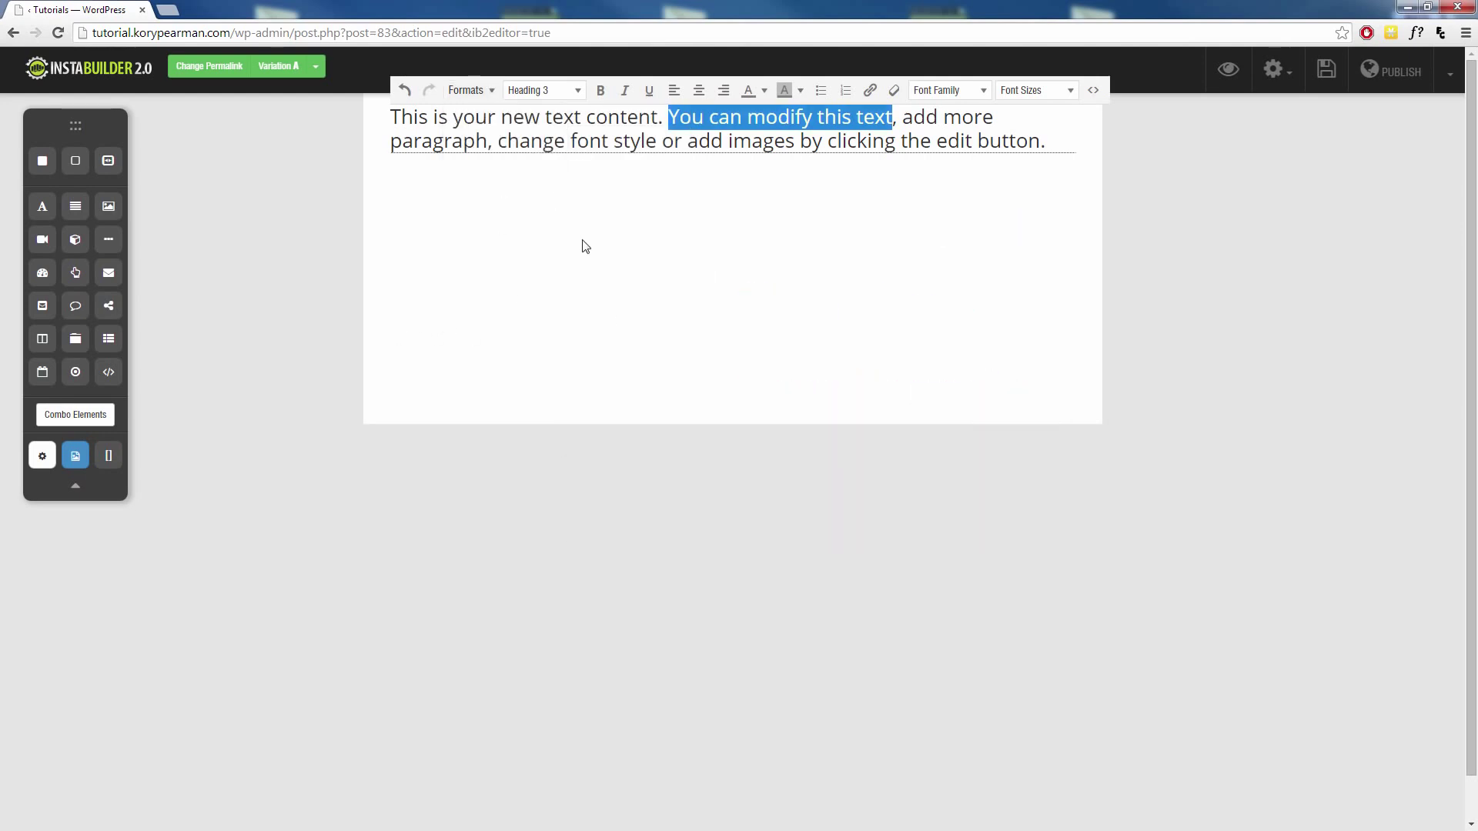
left_click(445, 381)
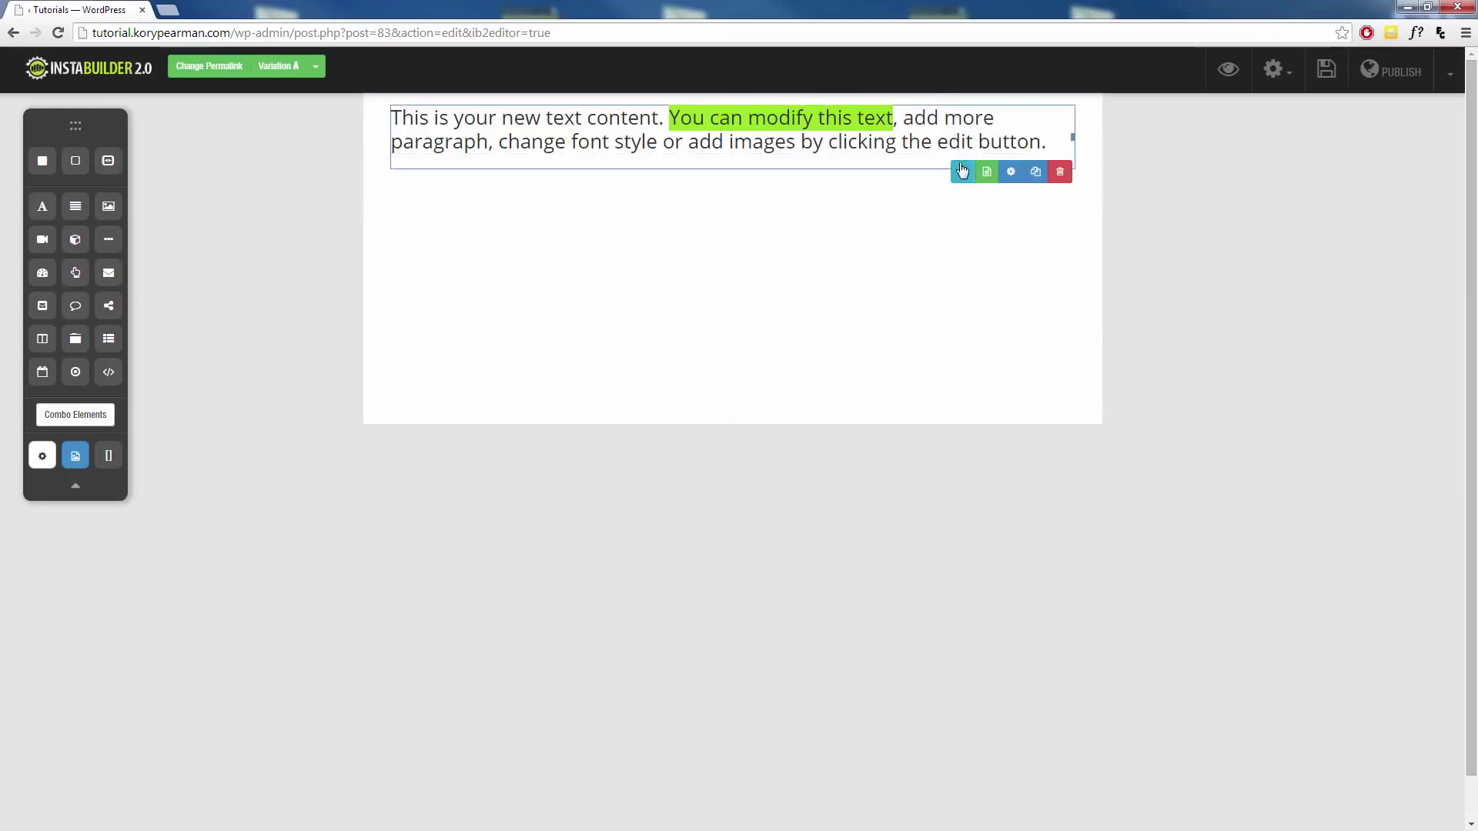
Step: Reopen the text element and add a bulleted list below the heading text with the items list 1, list 2, list 3, list 4 and list 5
left_click(961, 171)
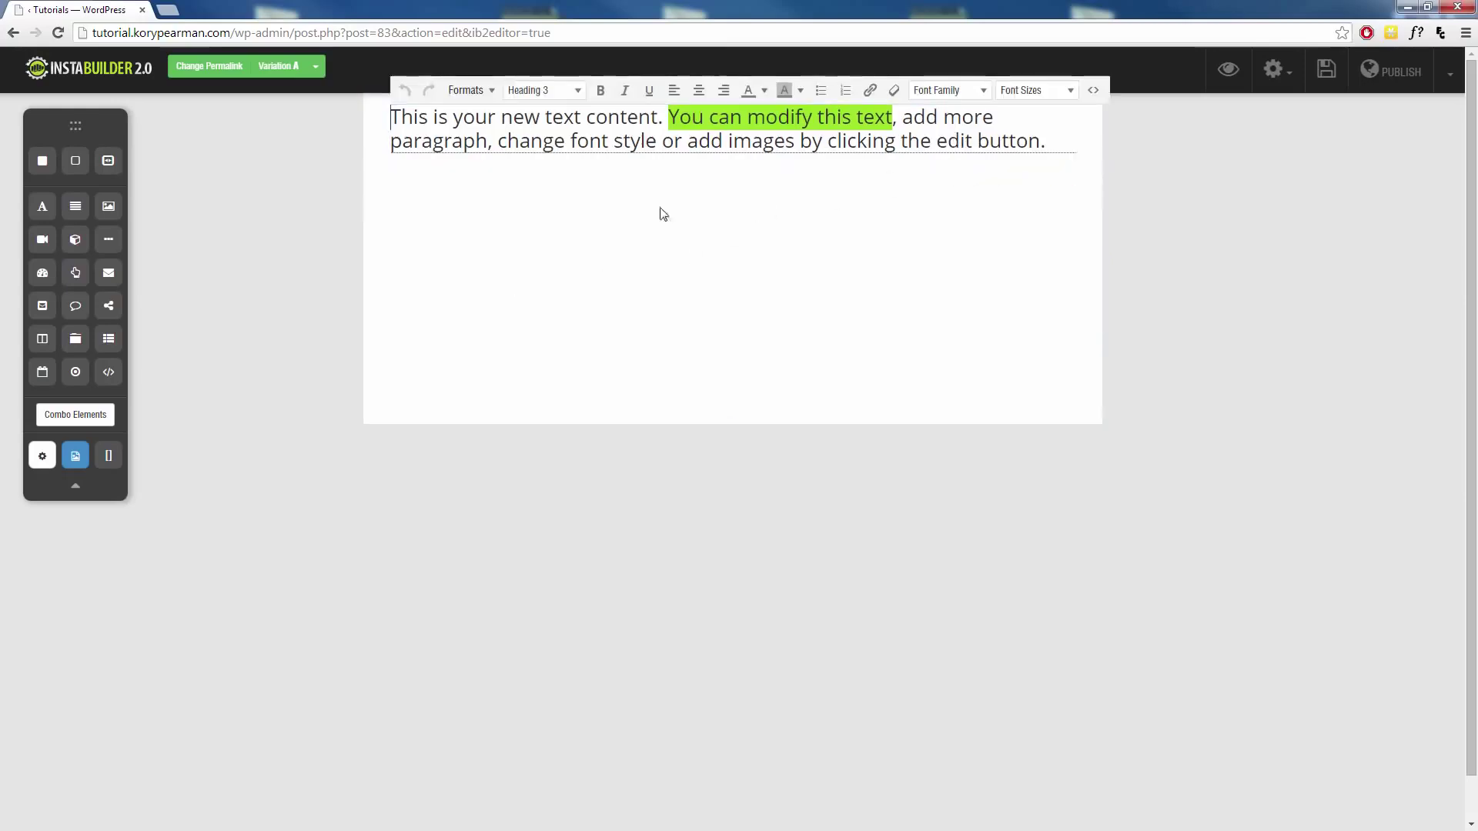
left_click(1047, 143)
key("Return")
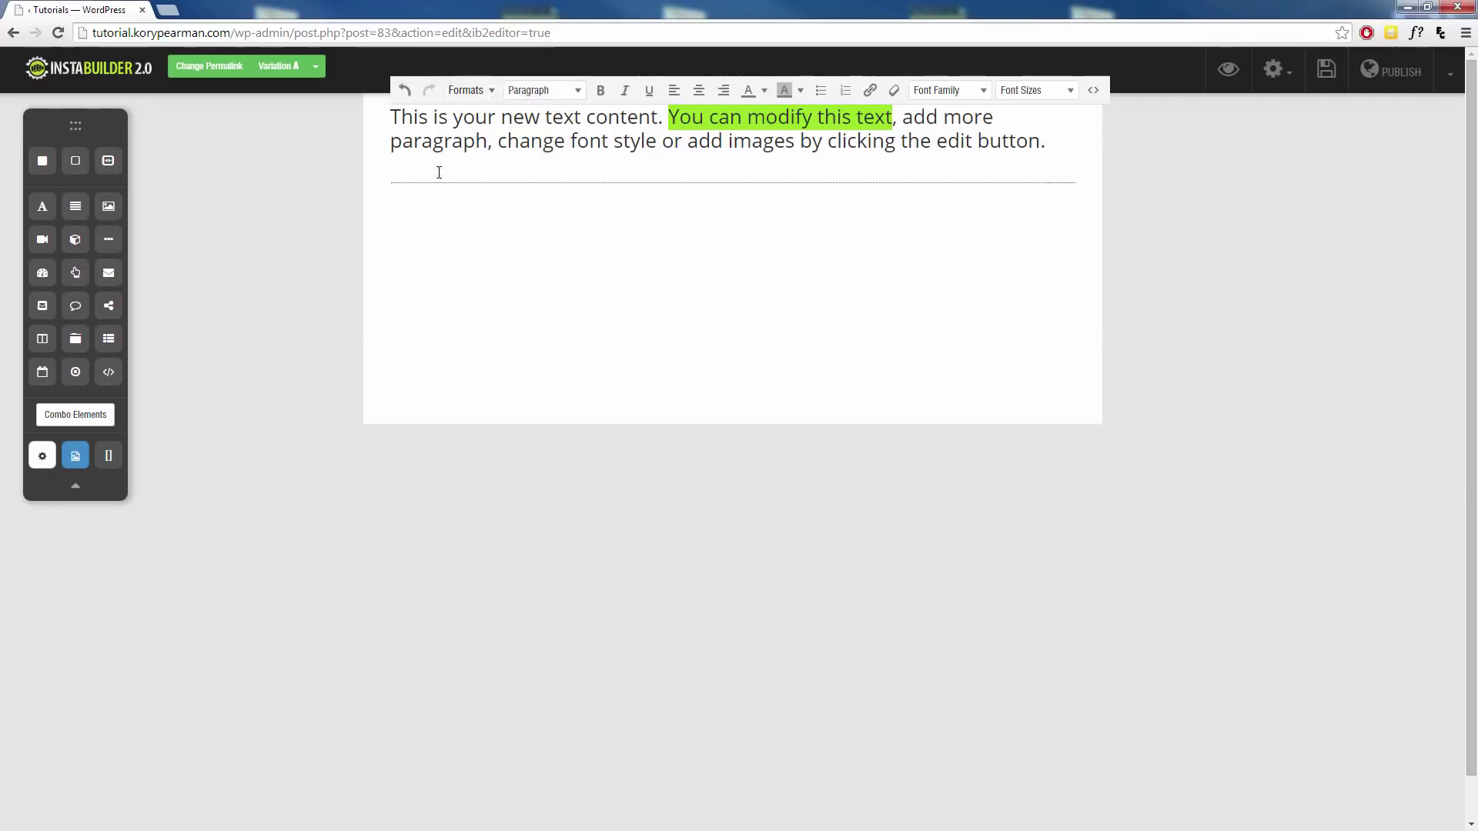
left_click(821, 92)
type("list 1")
key("Return")
type("list 2")
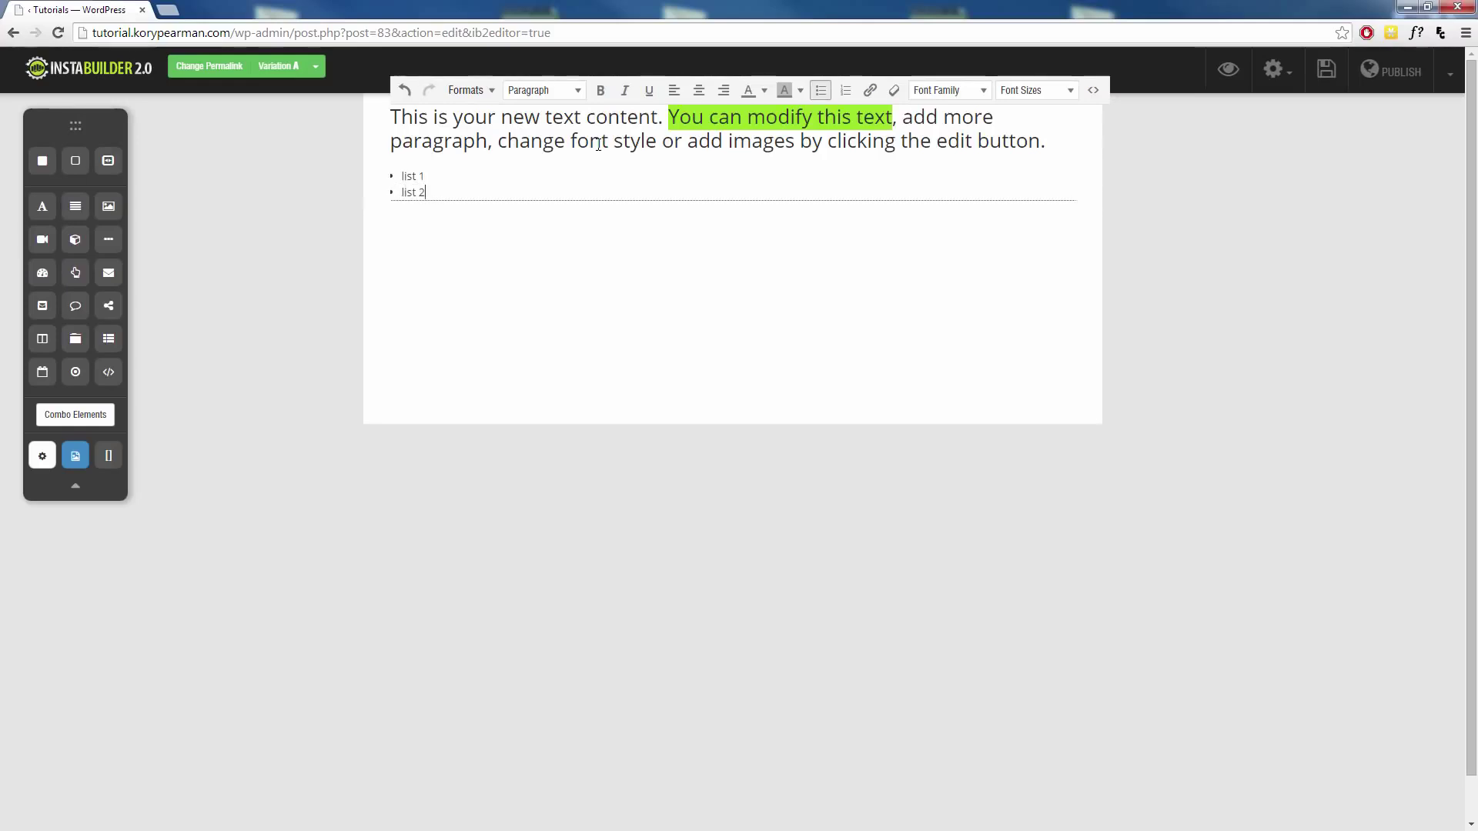
key("Return")
type("list 3")
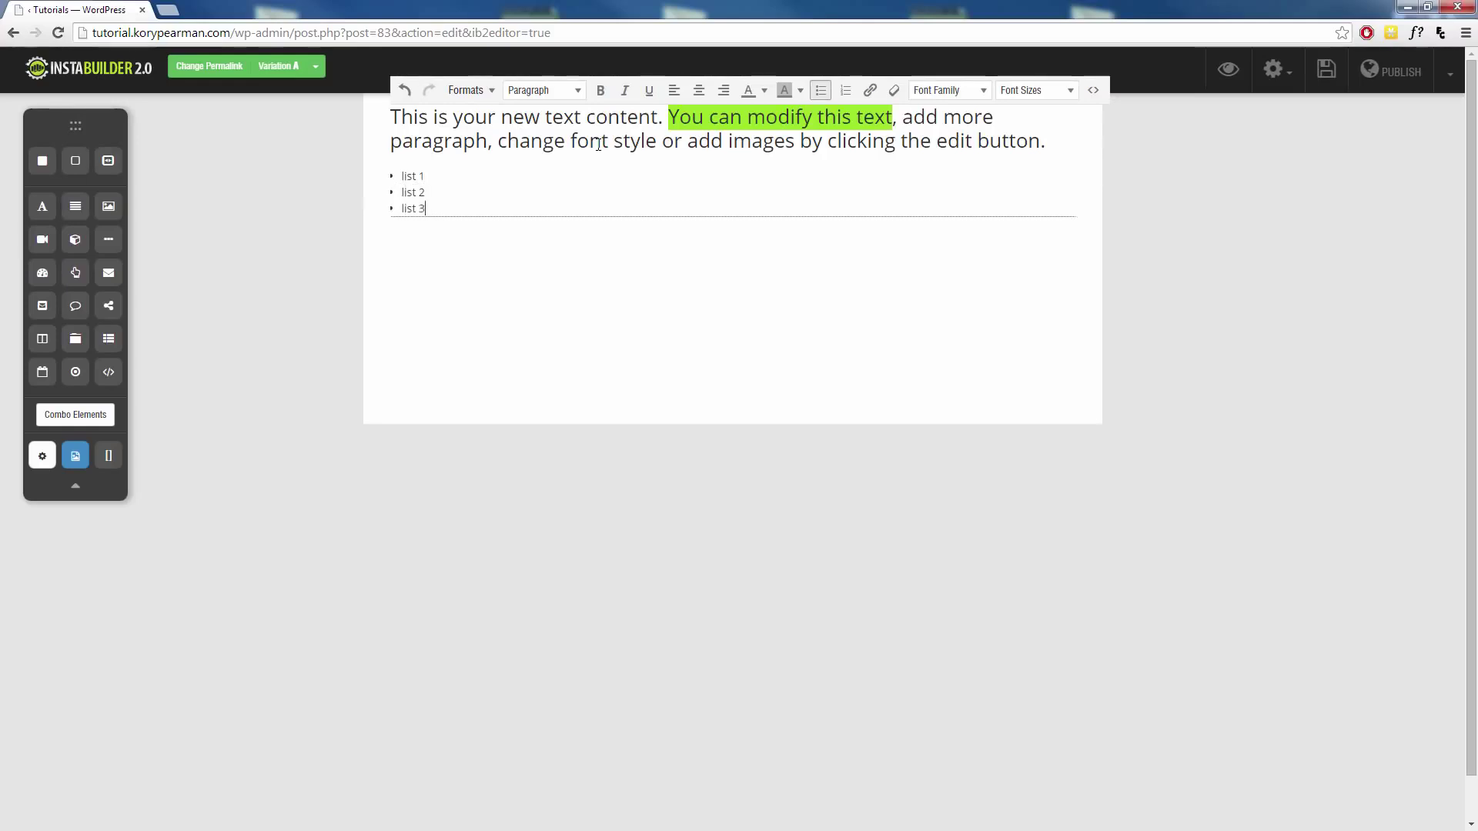
key("Return")
type("list 4")
key("Return")
type("lis")
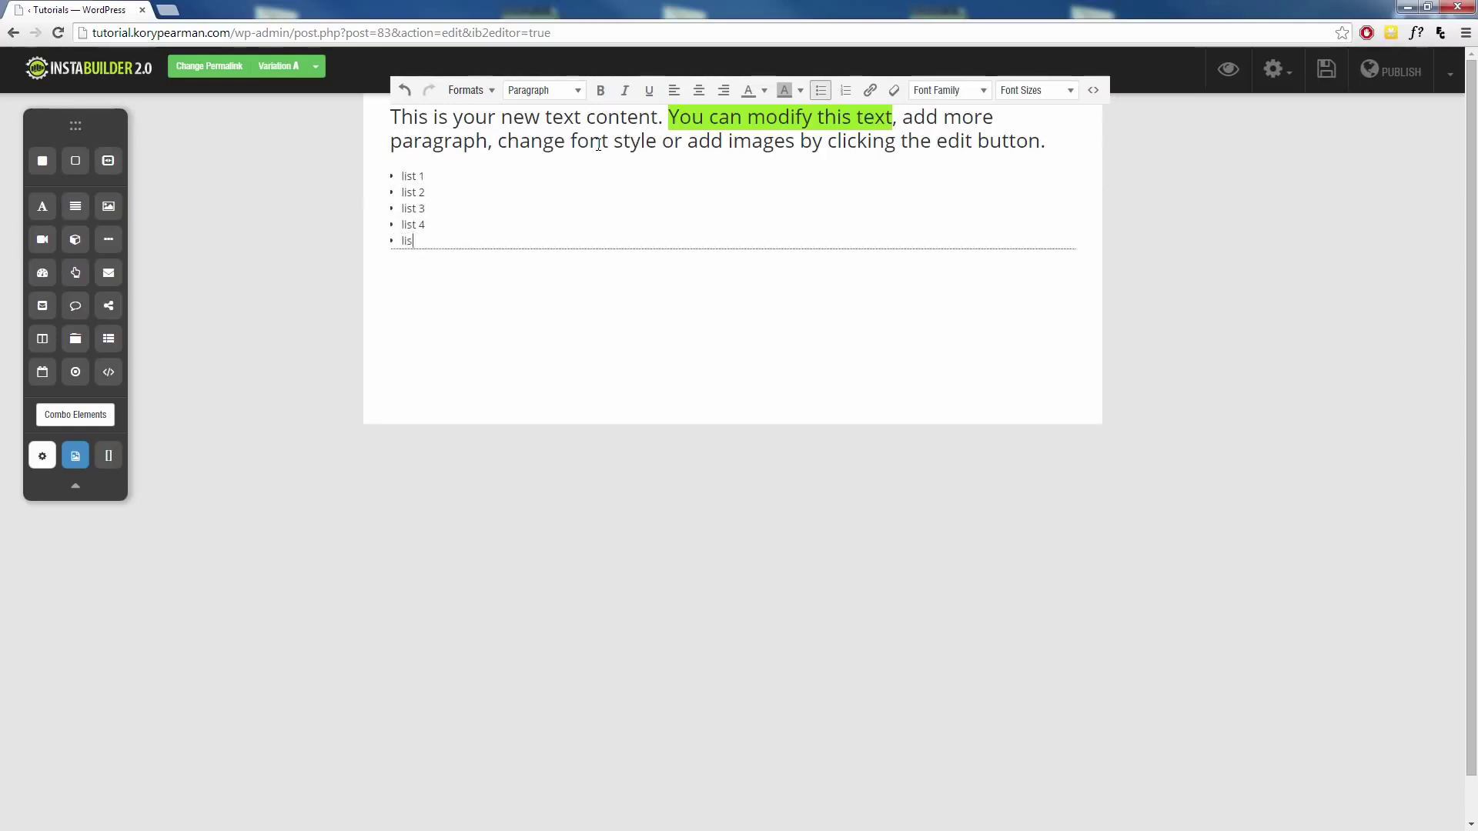
type("t 5")
Step: Apply the Check #1 (green) bullet style to the list
left_click(478, 90)
mouse_move(515, 204)
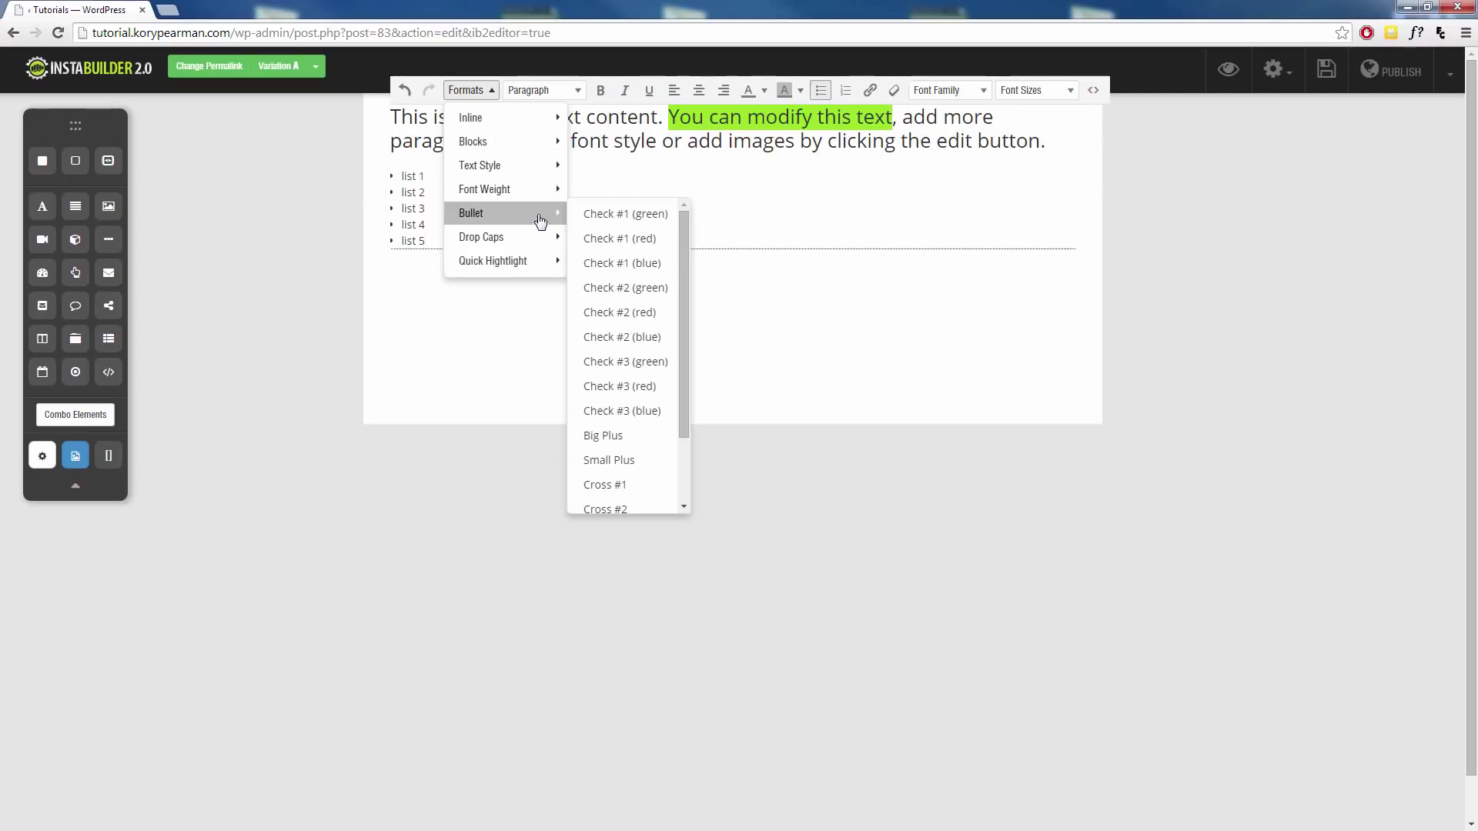
left_click(613, 219)
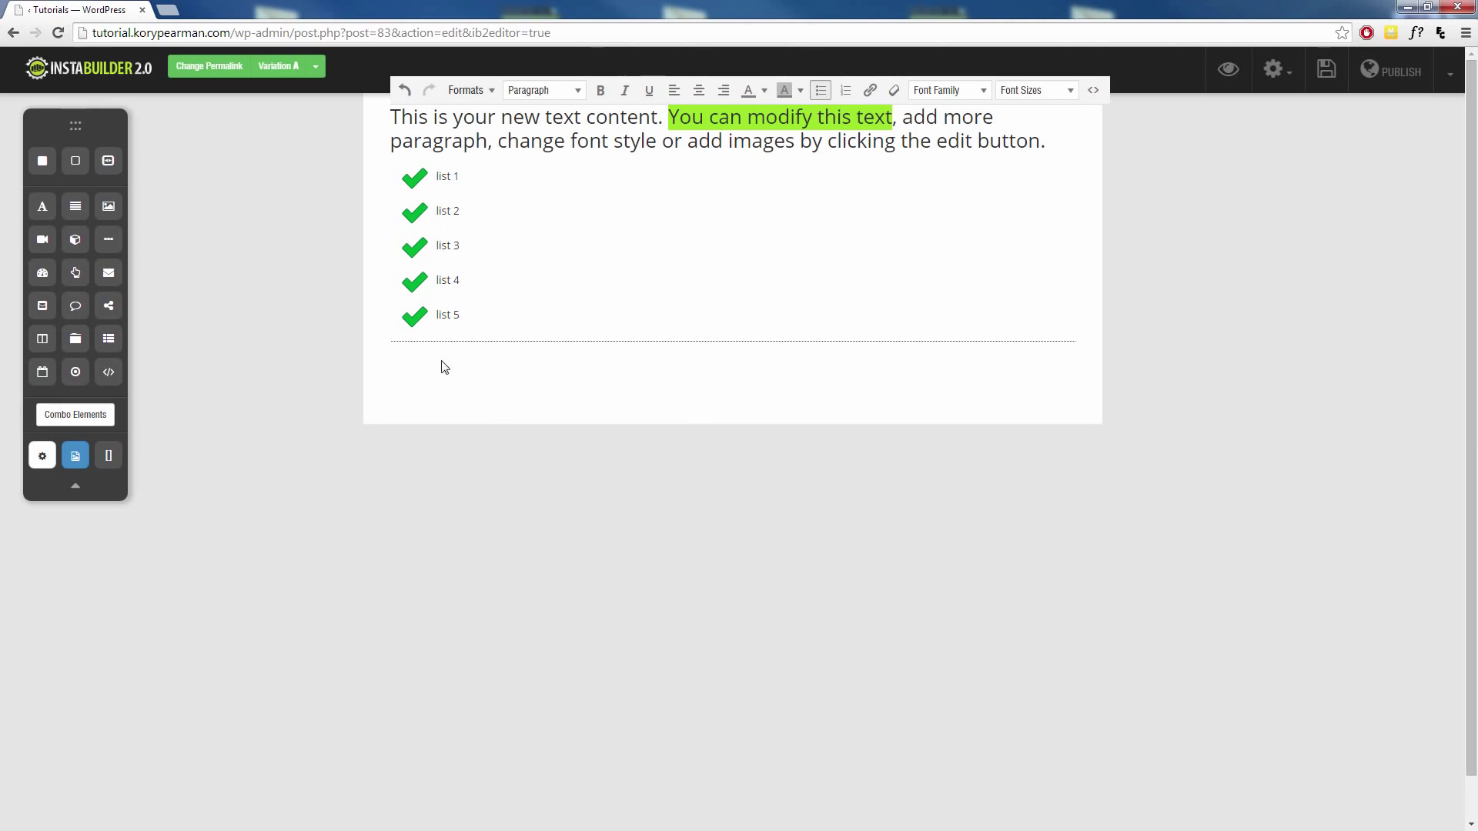
Step: Change the list's bullet style to Forbidden
left_click(467, 90)
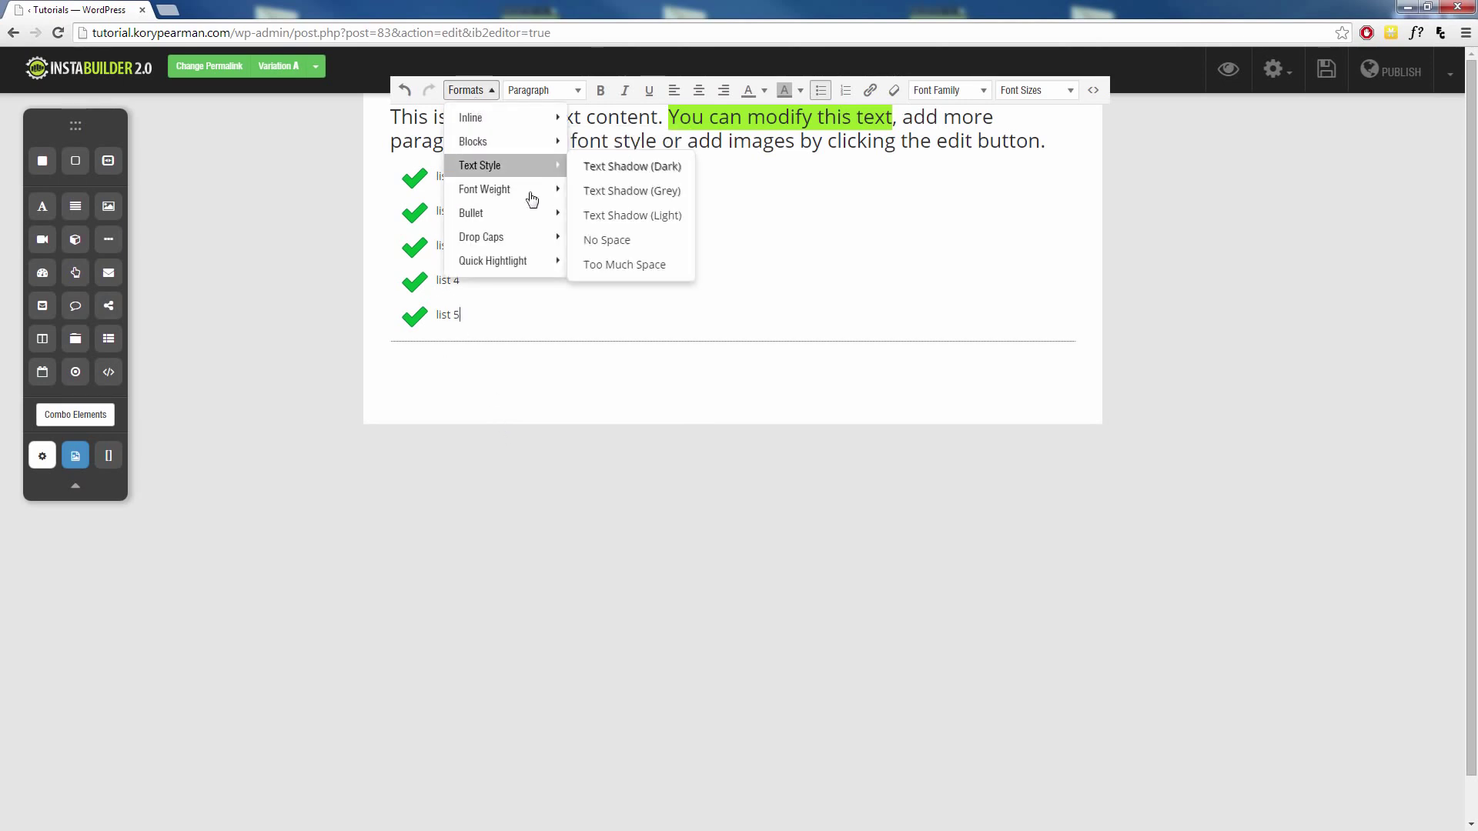
mouse_move(544, 215)
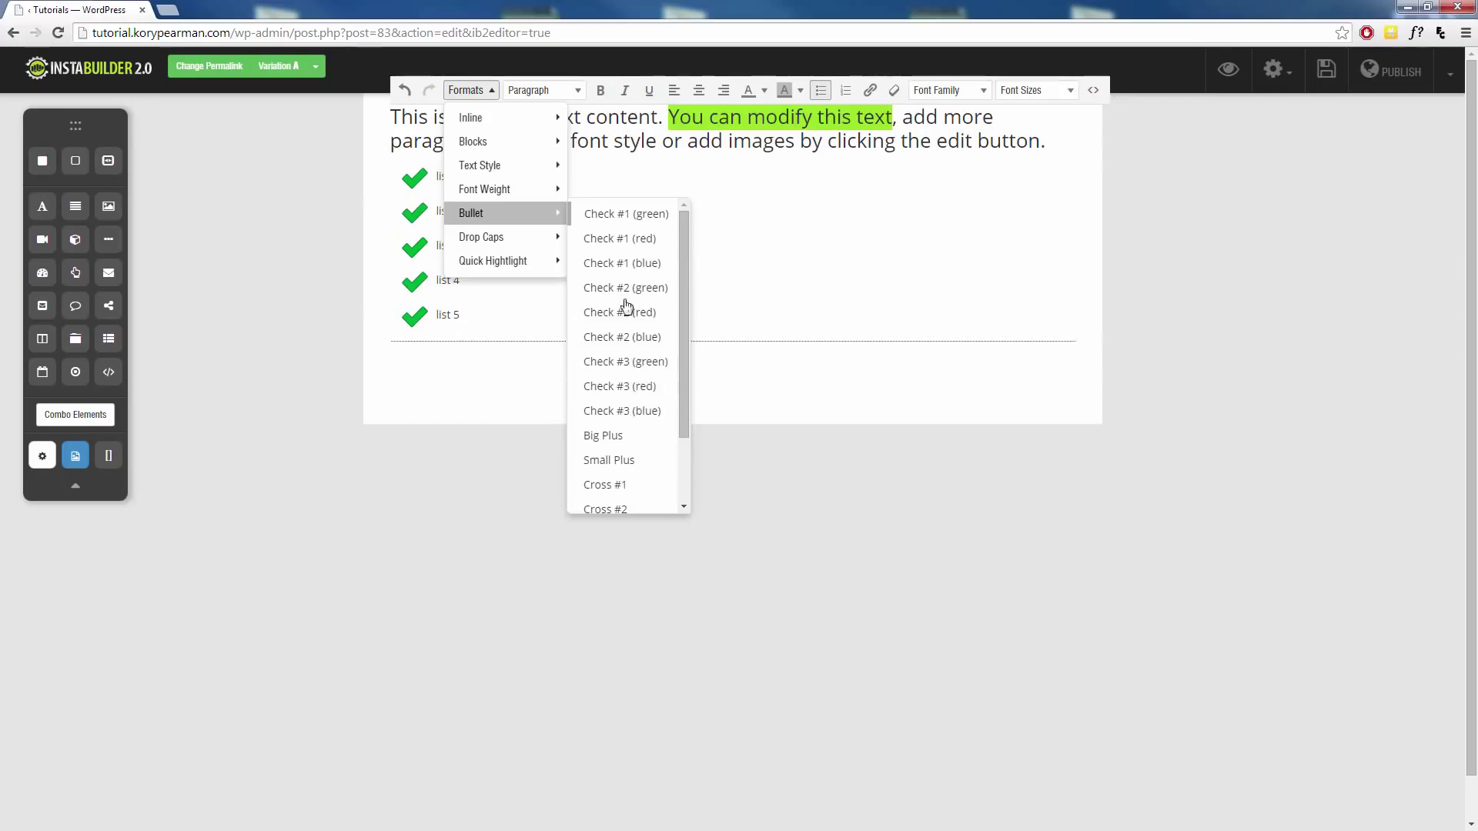
scroll(630, 381, "down", 1)
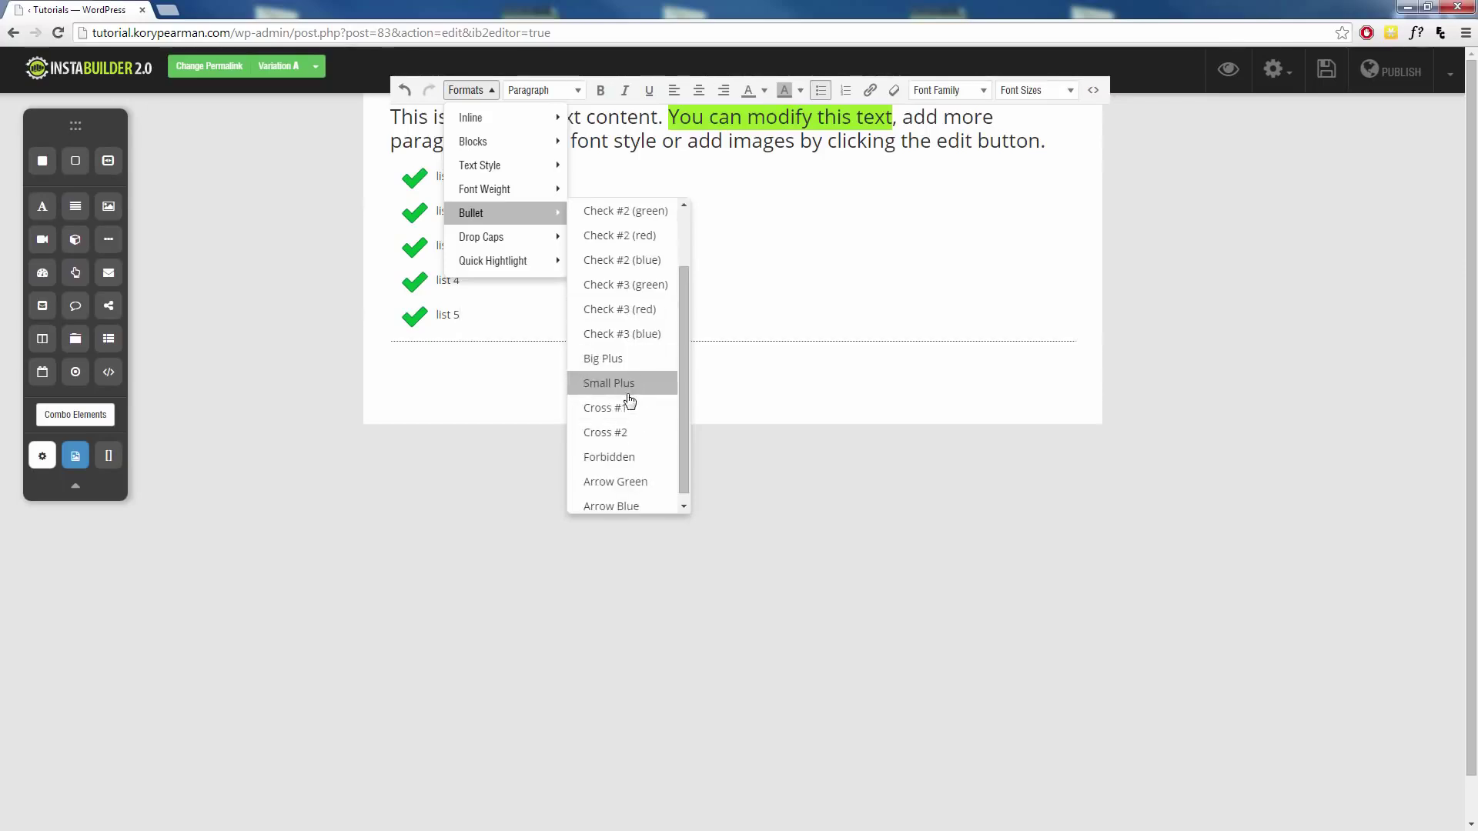
left_click(620, 460)
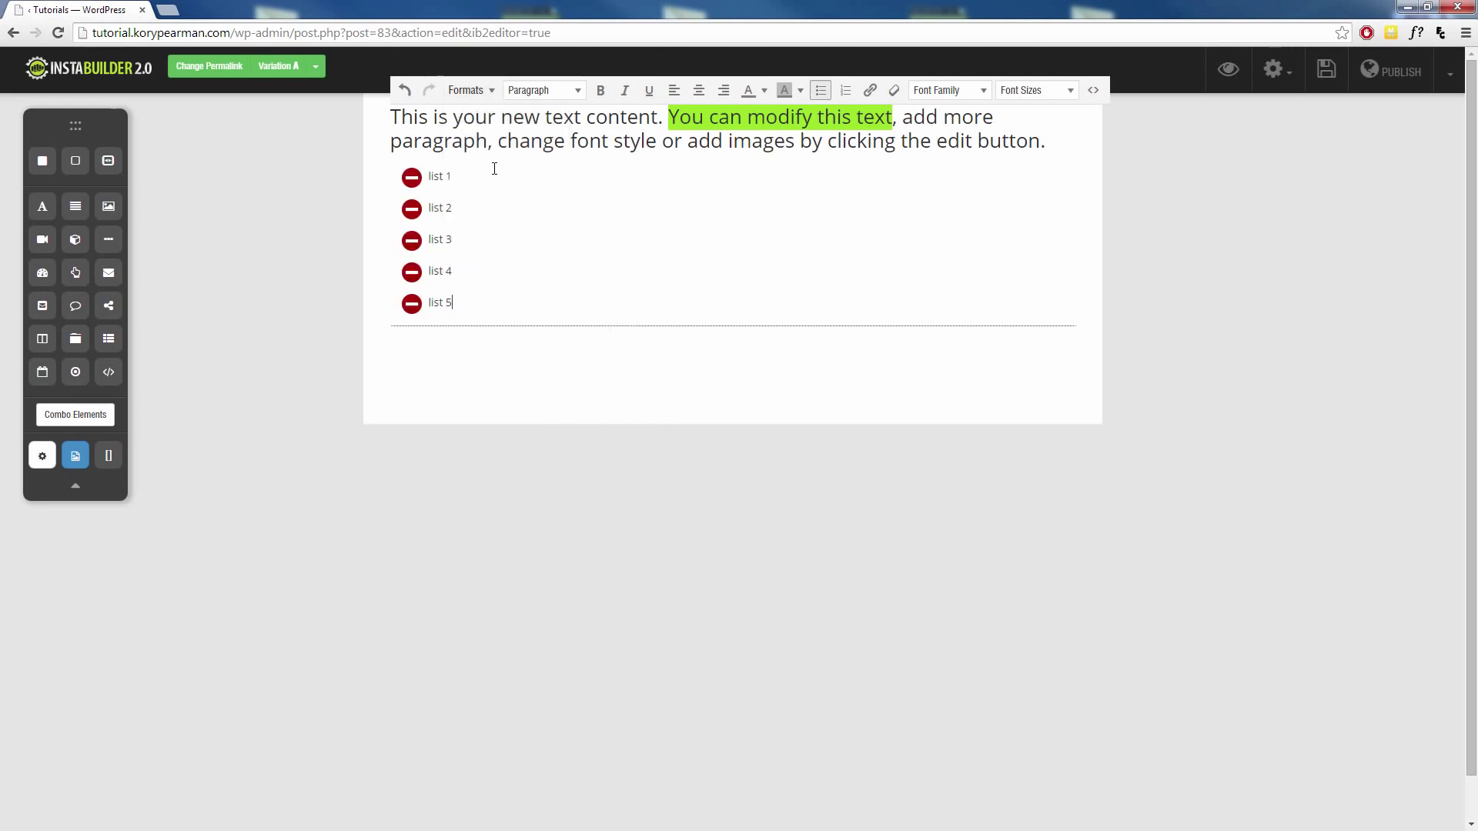
Step: Set the list's bullet style to Cross #2
left_click(467, 90)
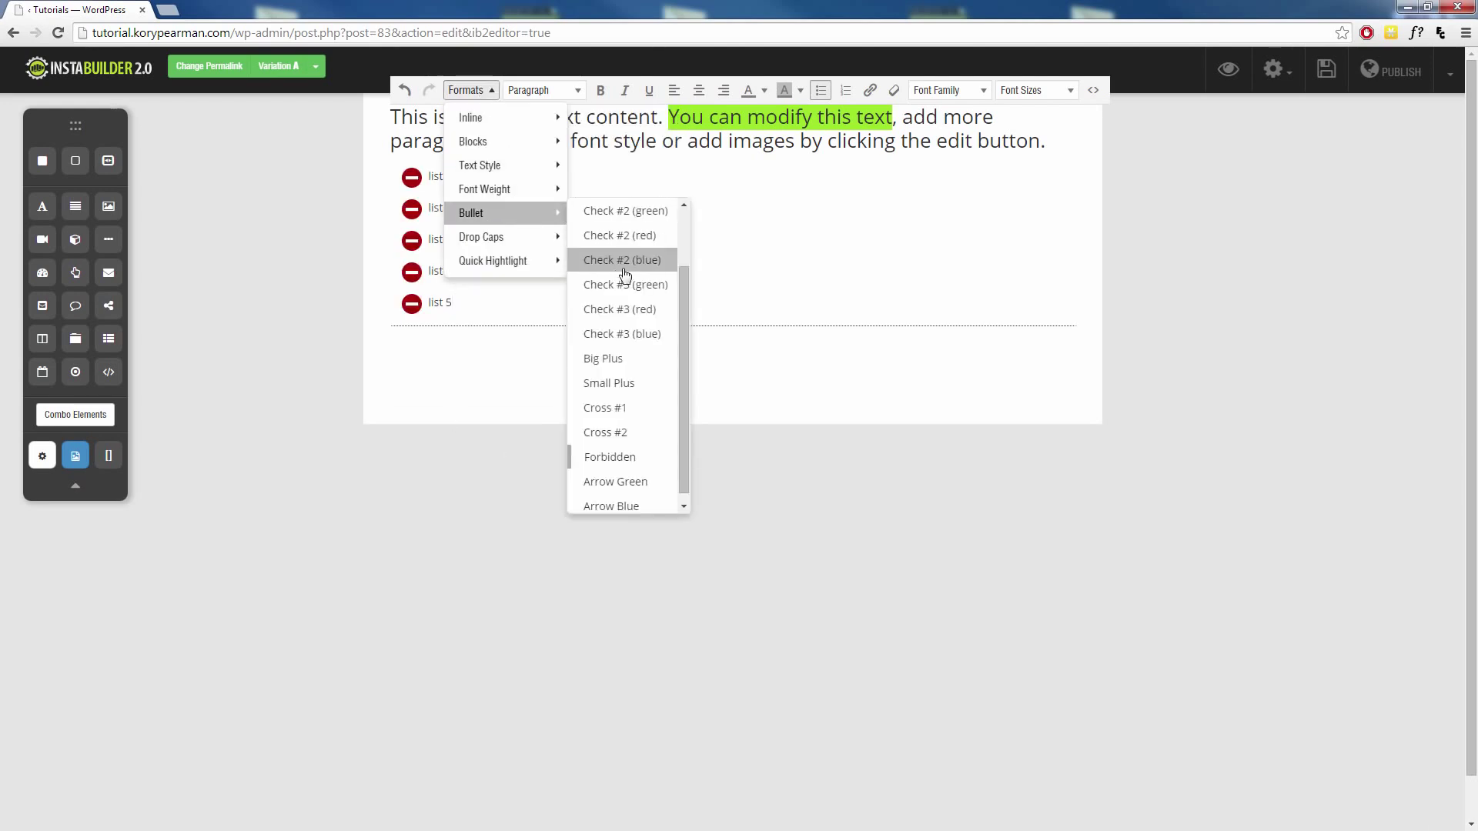
left_click(611, 432)
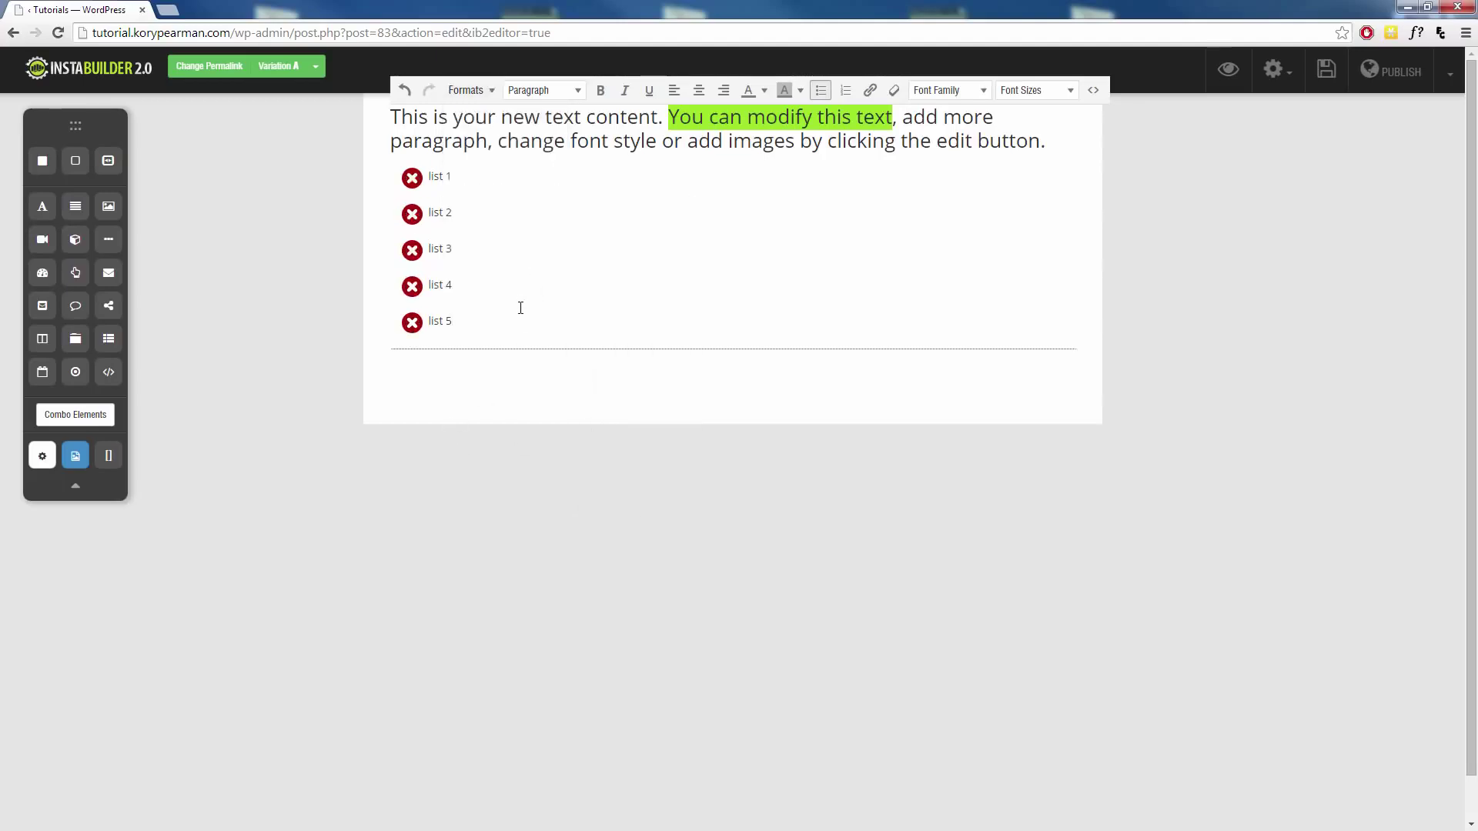
Step: Open the text format options for the bulleted list
left_click(487, 91)
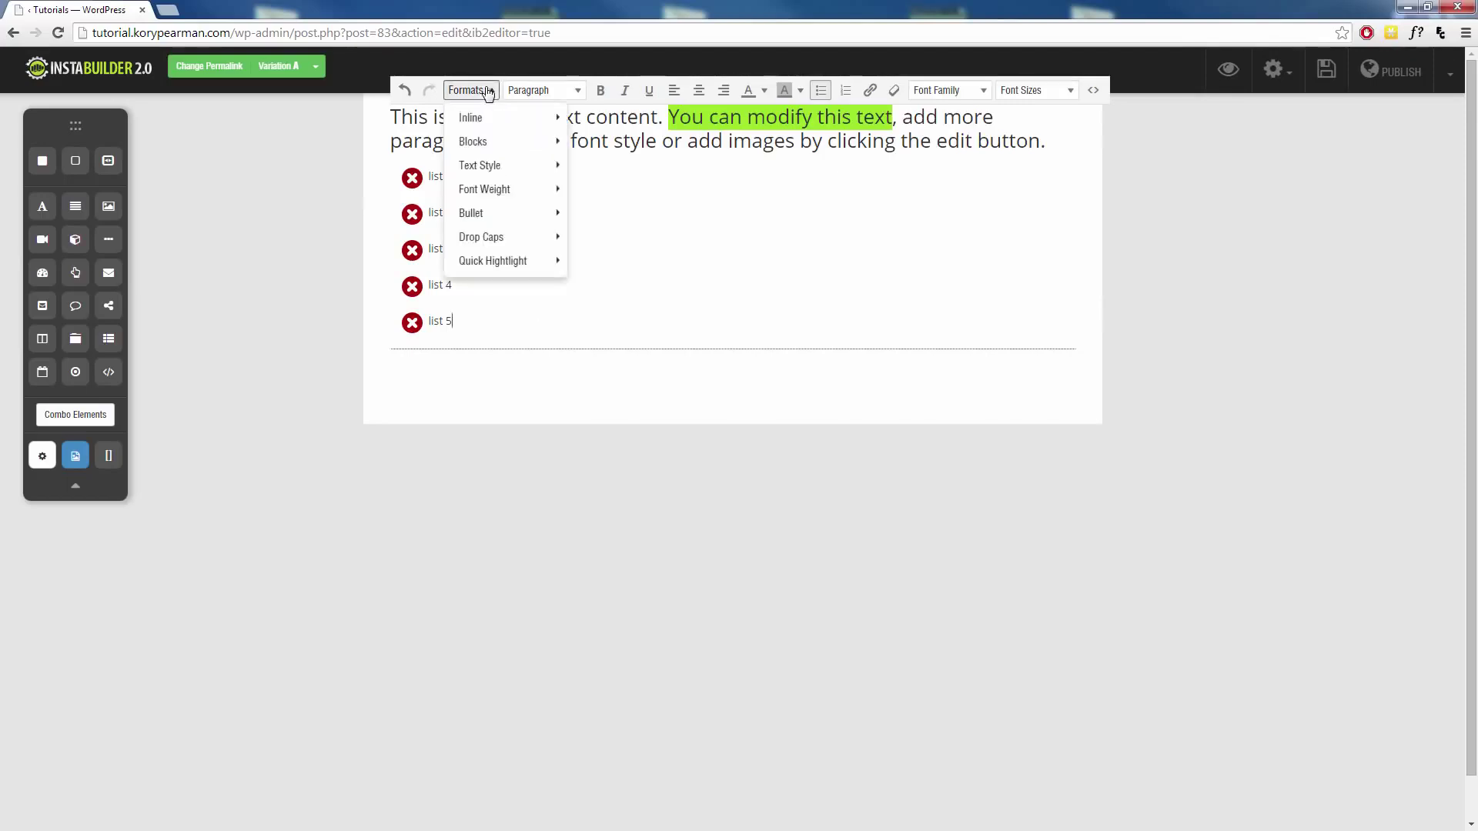